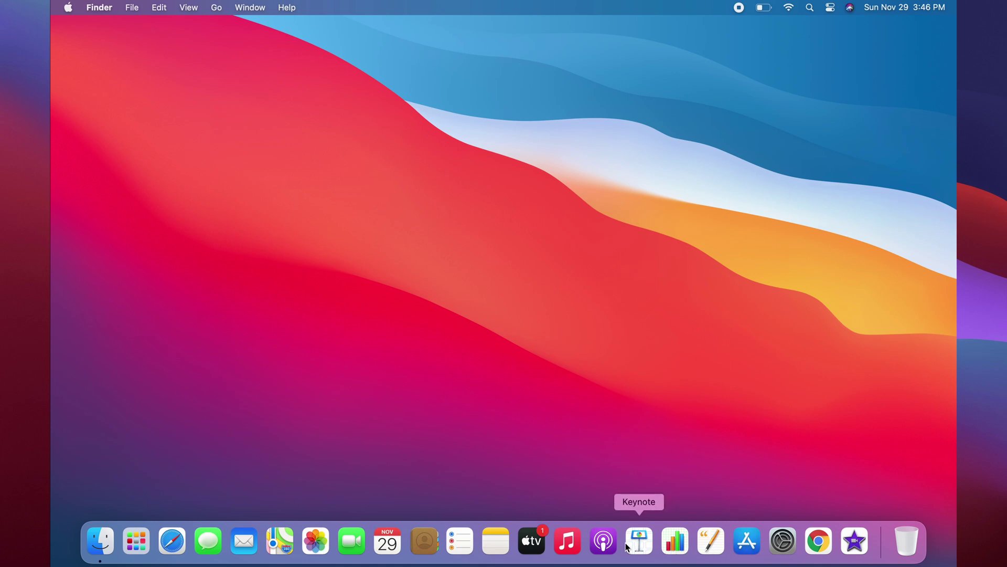
Launch Chrome, toggle its window into full screen and back, then reveal the desktop.
{"action": "left_click", "coordinate": [817, 548]}
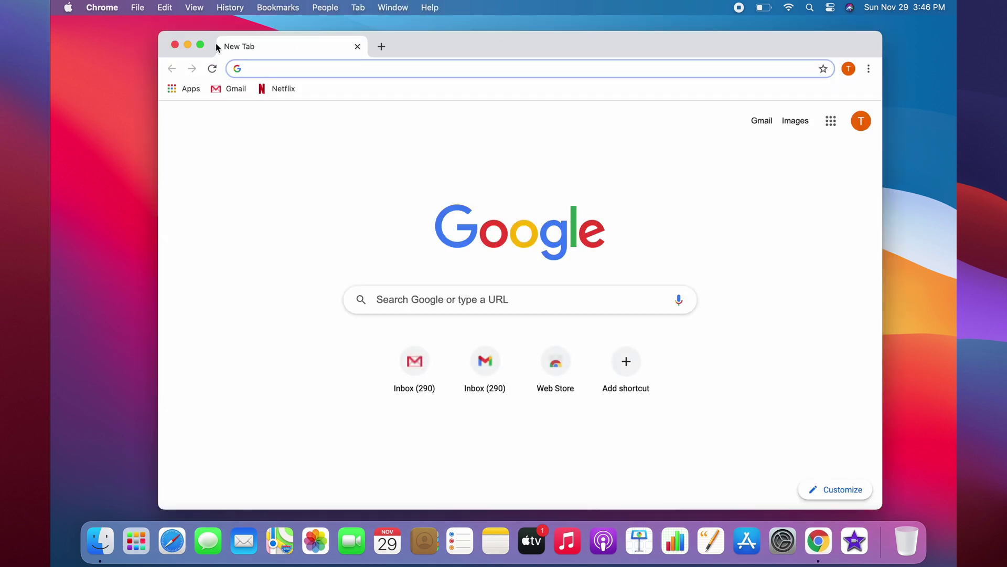
{"action": "left_click", "coordinate": [200, 44]}
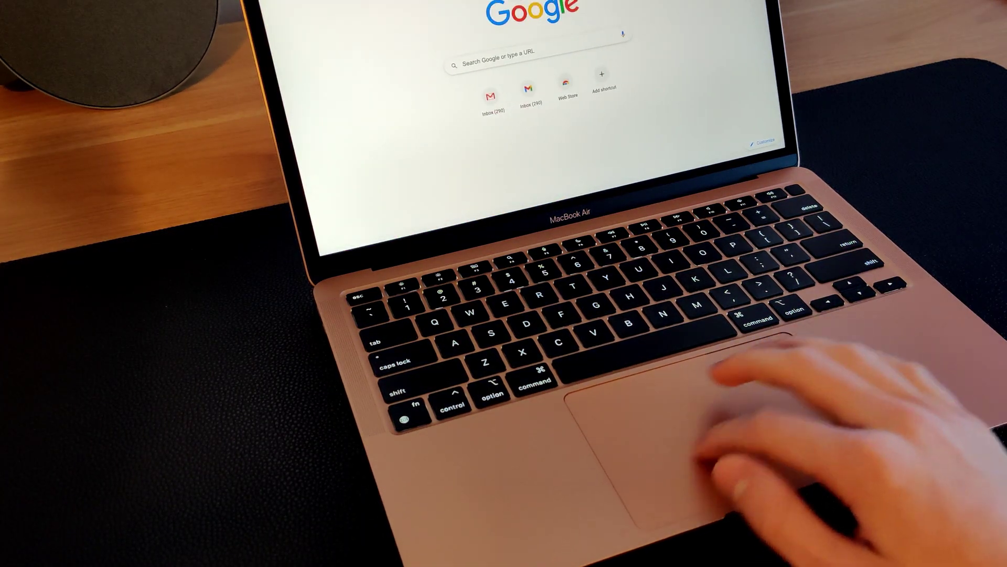
{"action": "key", "text": "ctrl+Left"}
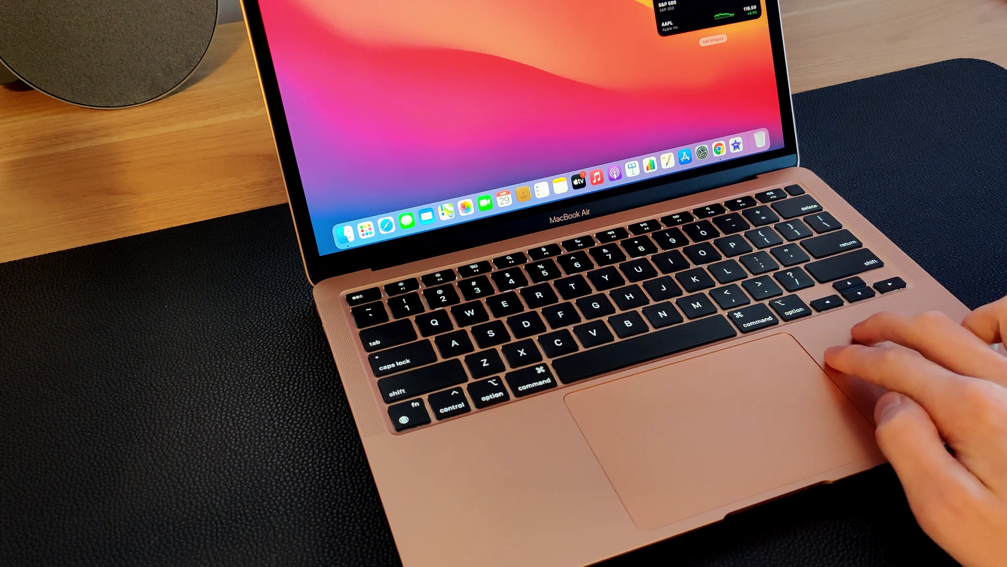
{"action": "scroll", "coordinate": [711, 21], "scroll_direction": "left", "scroll_amount": 3}
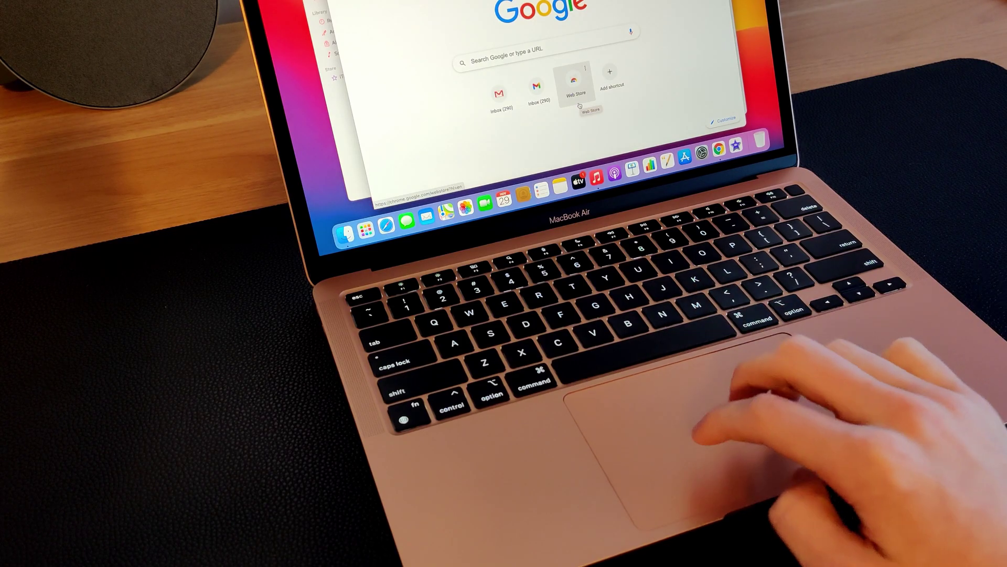
{"action": "key", "text": "F11"}
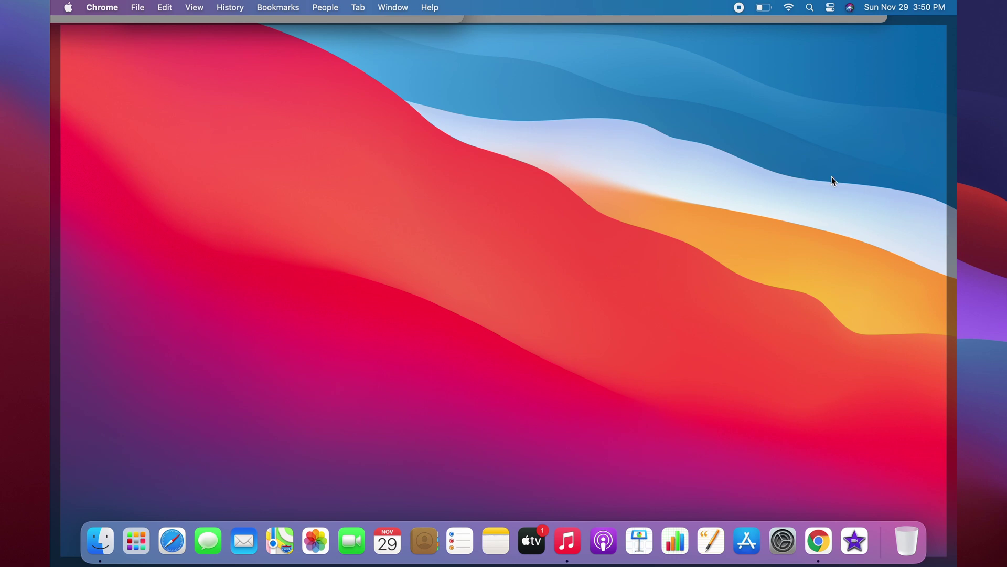
Bring the Chrome New Tab window back over the desktop with the Show Desktop key.
{"action": "key", "text": "F11"}
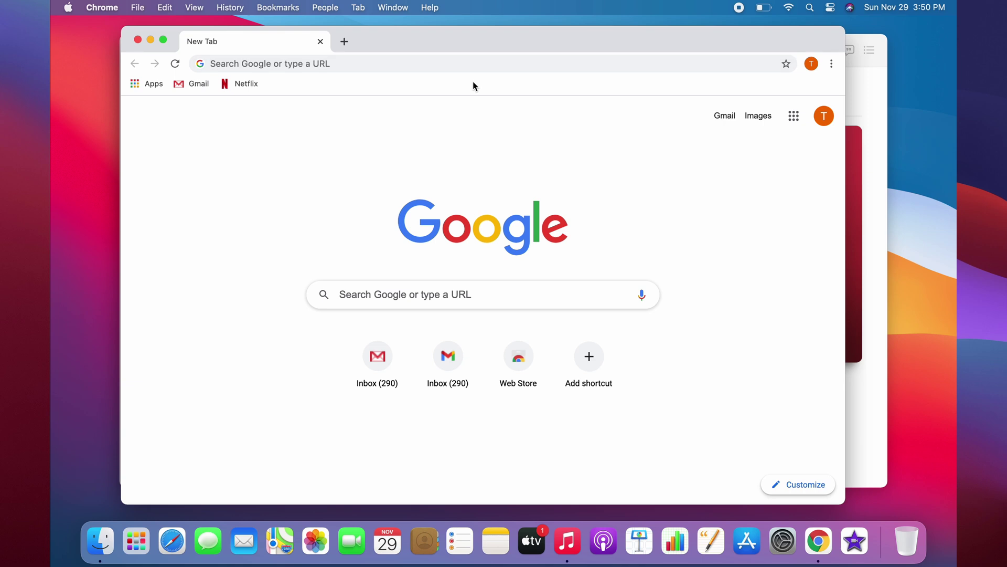
{"action": "key", "text": "F11"}
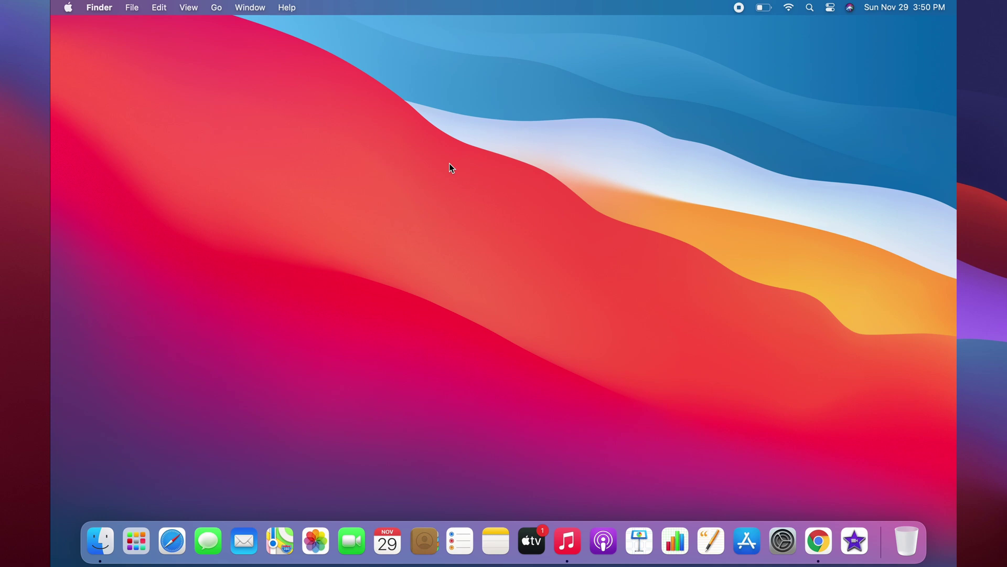
{"action": "key", "text": "super+space"}
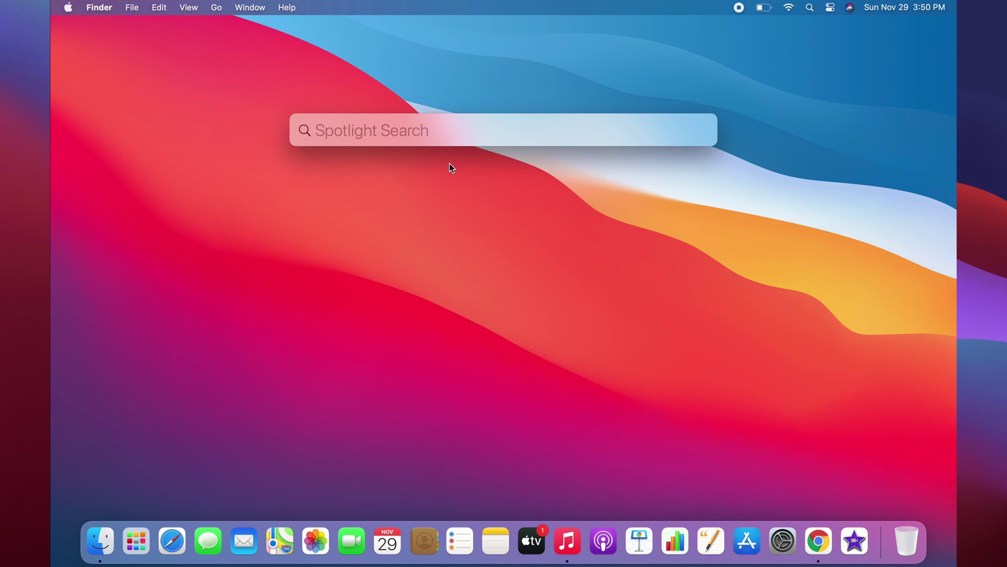
{"action": "type", "text": "10+1"}
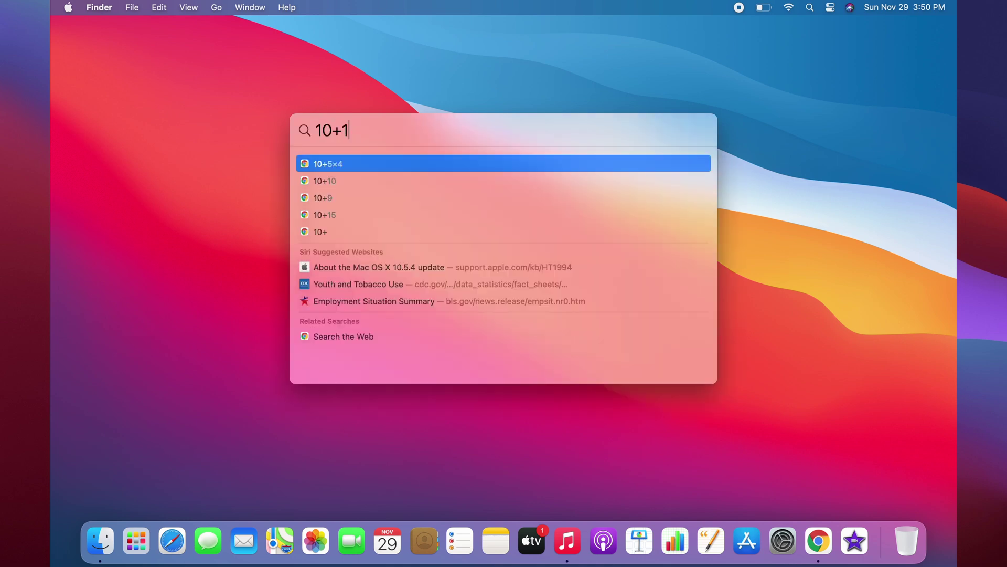
{"action": "type", "text": "0"}
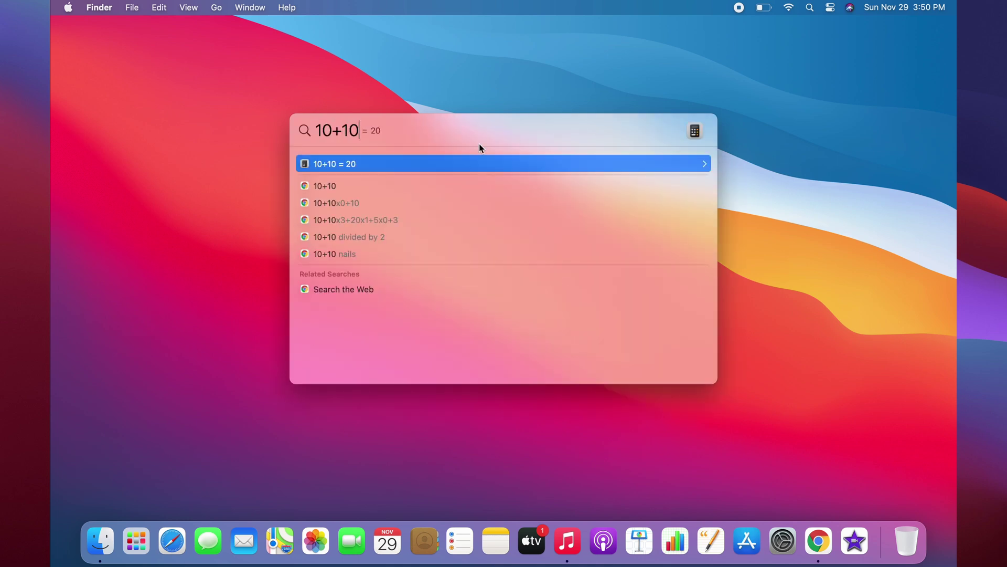
{"action": "key", "text": "BackSpace"}
{"action": "key", "text": "BackSpace"}
{"action": "key", "text": "BackSpace"}
{"action": "key", "text": "BackSpace"}
{"action": "key", "text": "BackSpace"}
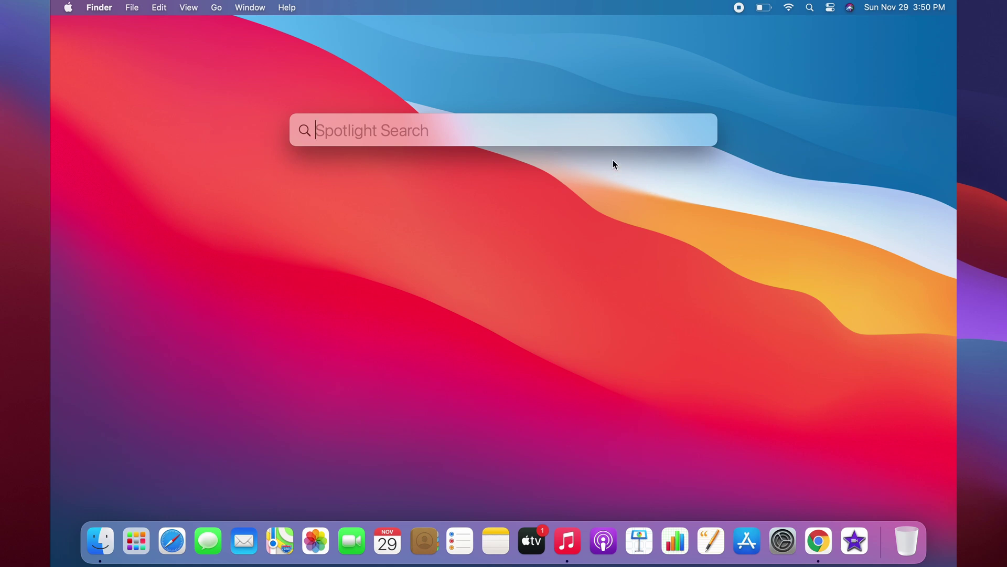
{"action": "key", "text": "Escape"}
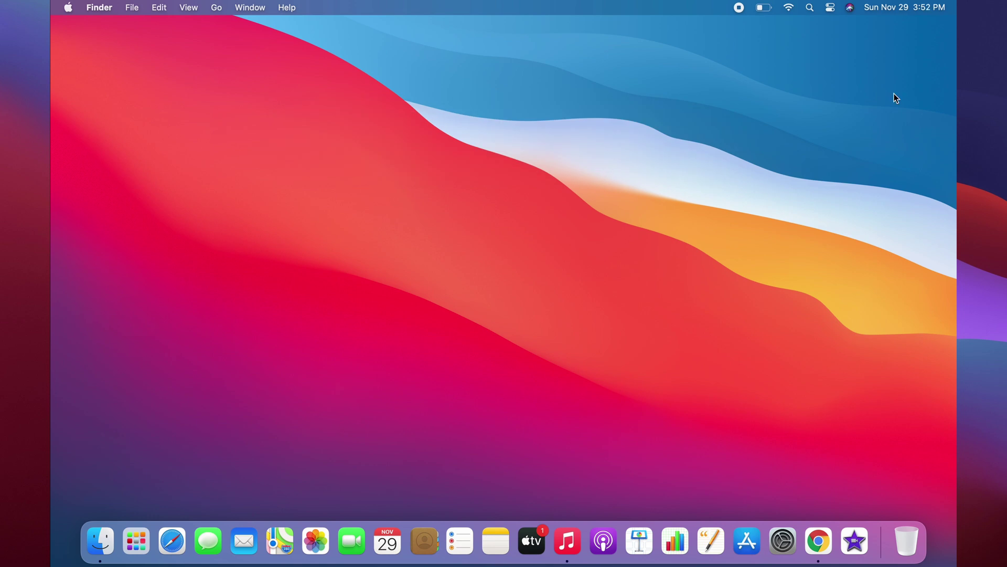
Summon Siri from the menu bar to get Cupertino's hourly weather.
{"action": "left_click", "coordinate": [851, 9]}
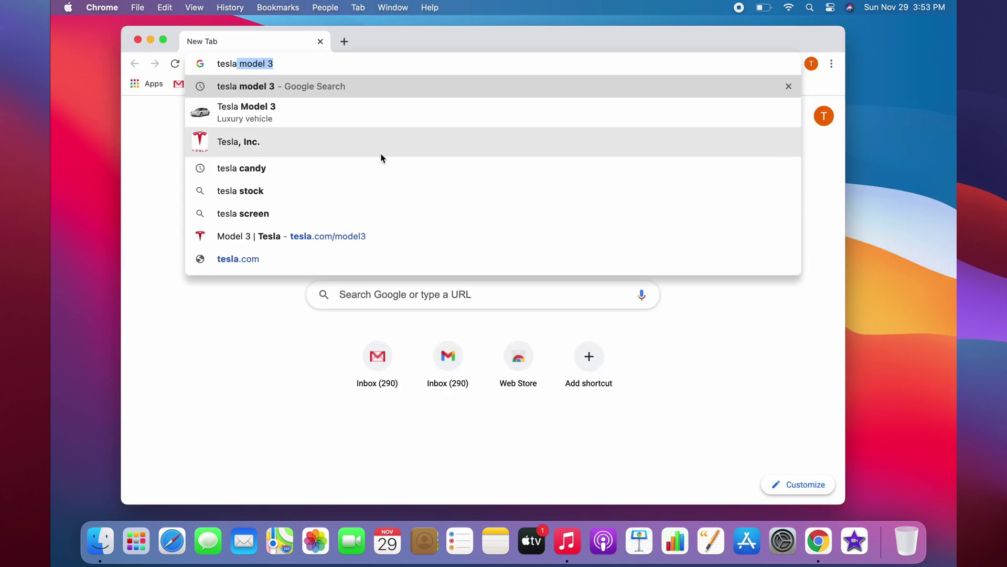
Open the Model 3 | Tesla result and capture a region of the page as a screenshot.
{"action": "key", "text": "Return"}
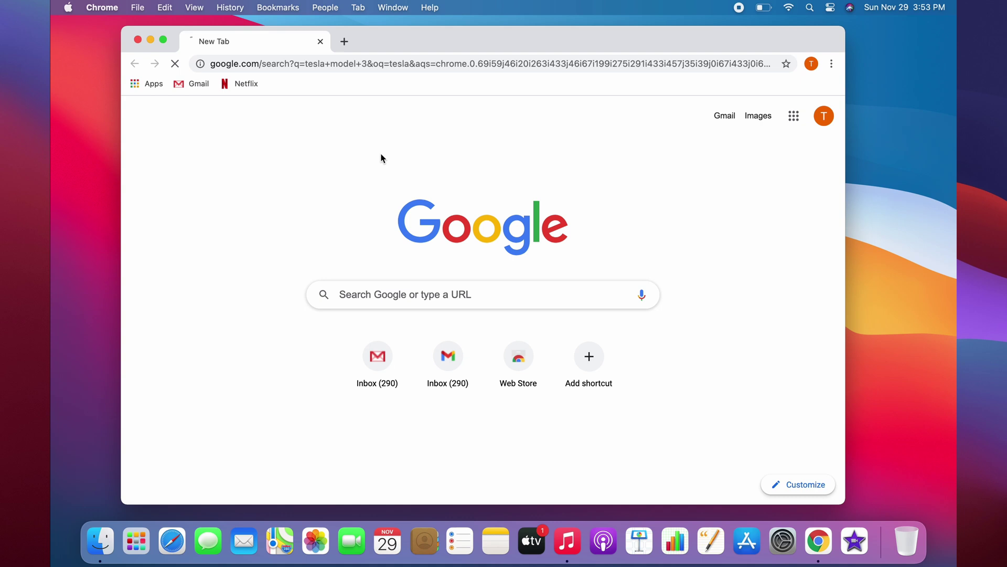
{"action": "left_click", "coordinate": [304, 229]}
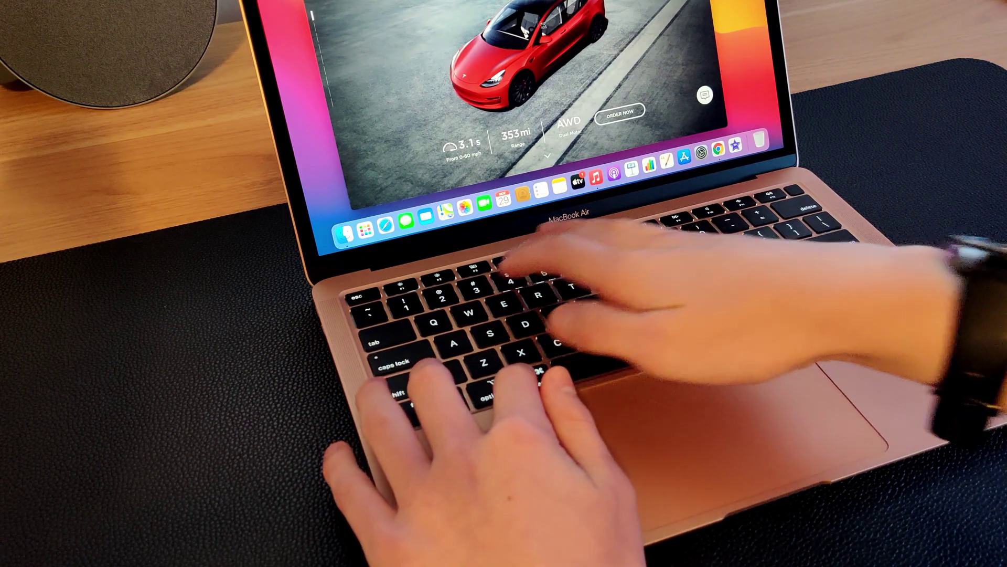
{"action": "key", "text": "super+shift+4"}
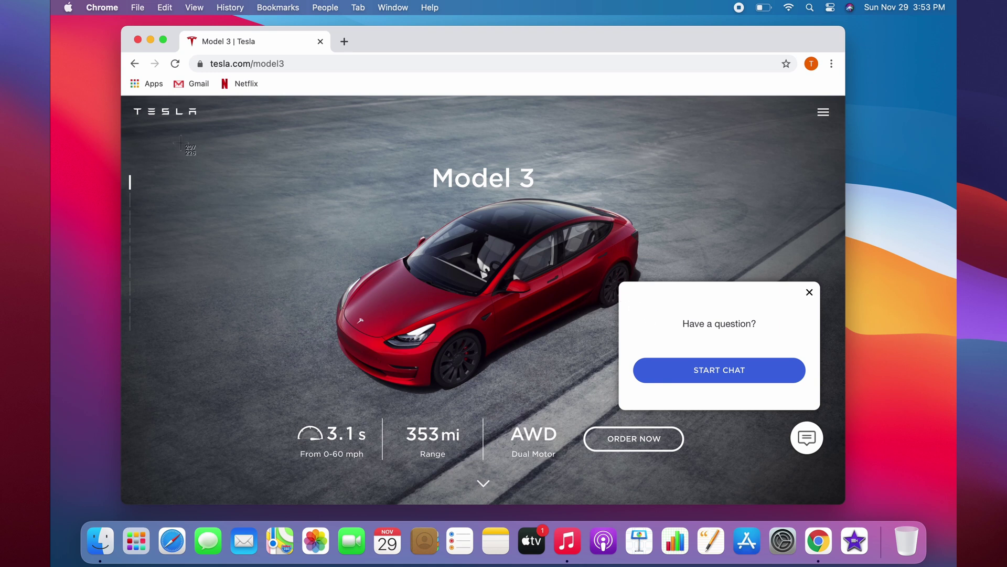
{"action": "left_click_drag", "start_coordinate": [155, 134], "coordinate": [606, 392]}
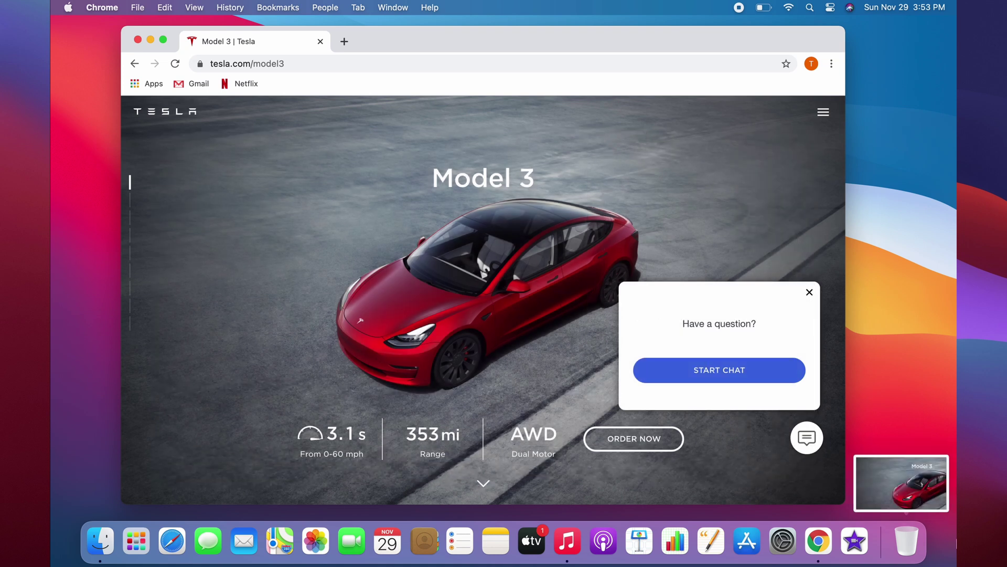
{"action": "left_click", "coordinate": [913, 506]}
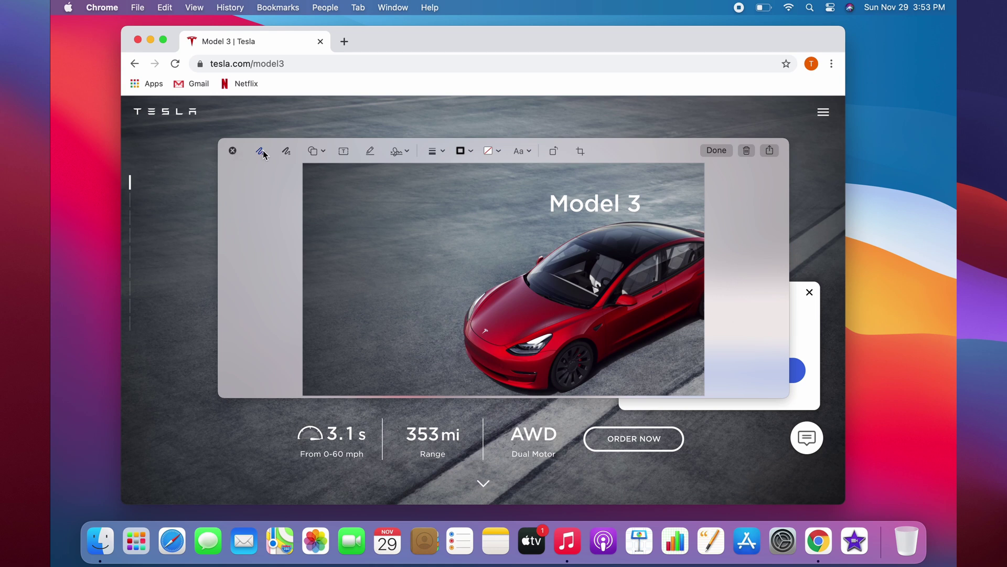
{"action": "left_click", "coordinate": [715, 153]}
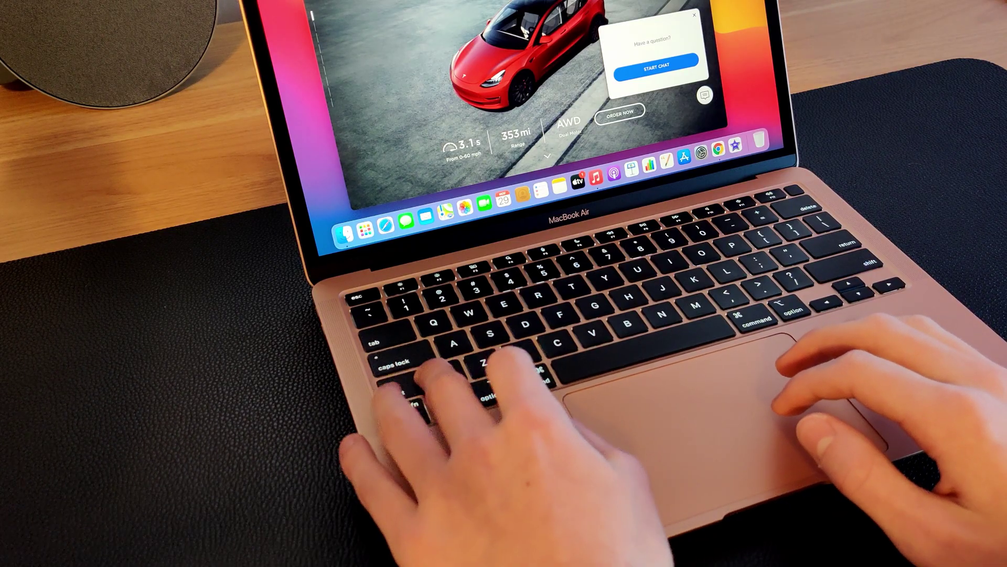
{"action": "key", "text": "super+shift+3"}
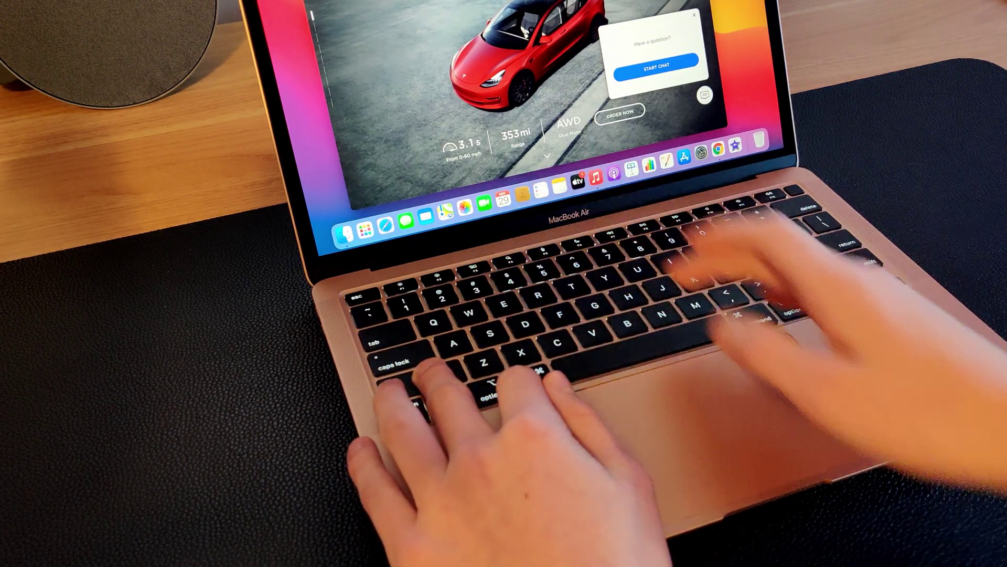
Open the screenshot in markup, try a rectangle and a line over the car, then undo them.
{"action": "left_click", "coordinate": [751, 108]}
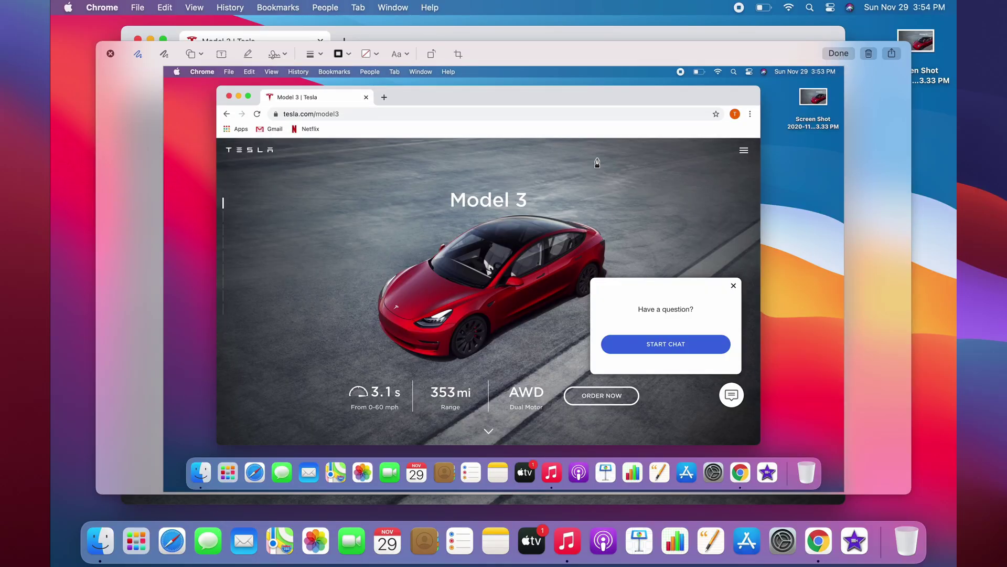
{"action": "left_click", "coordinate": [193, 54]}
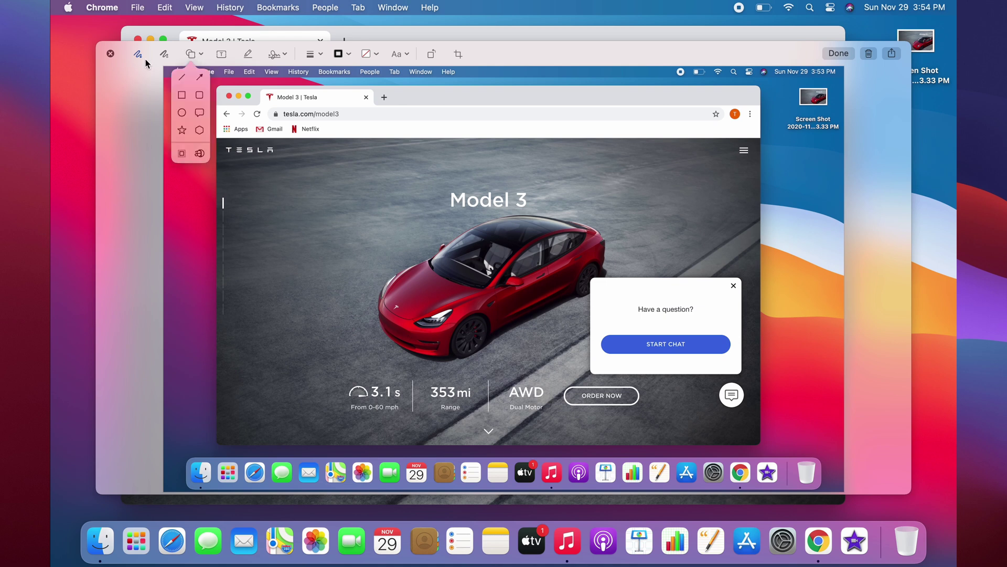
{"action": "left_click", "coordinate": [185, 97]}
{"action": "left_click", "coordinate": [237, 165]}
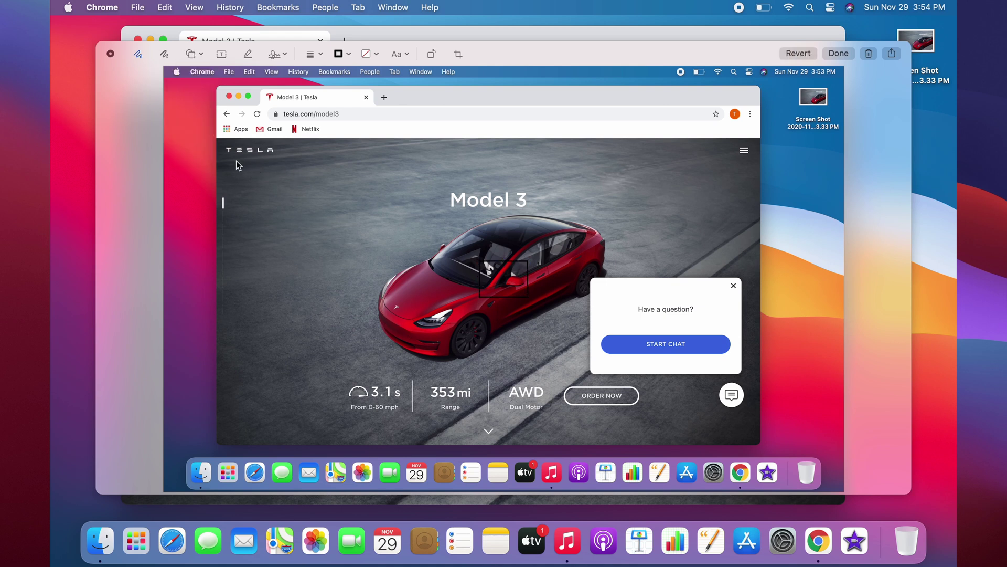
{"action": "left_click_drag", "start_coordinate": [374, 221], "coordinate": [315, 309]}
{"action": "left_click", "coordinate": [402, 198]}
{"action": "key", "text": "super+z"}
{"action": "key", "text": "super+z"}
{"action": "key", "text": "super+z"}
{"action": "key", "text": "super+z"}
{"action": "key", "text": "super+z"}
Capture and save a trackpad signature, then draw a straight line across the car.
{"action": "left_click", "coordinate": [276, 55]}
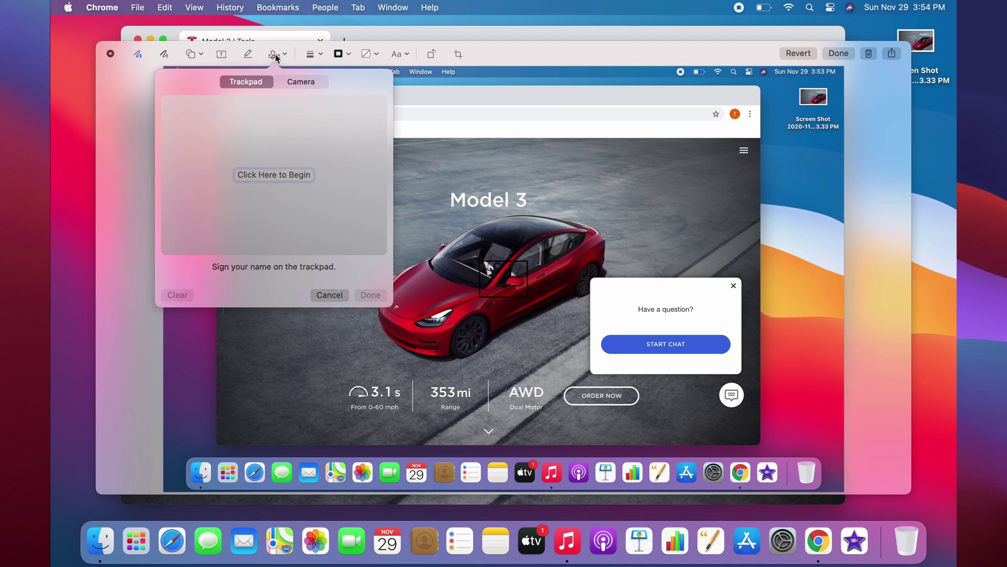
{"action": "left_click", "coordinate": [269, 173]}
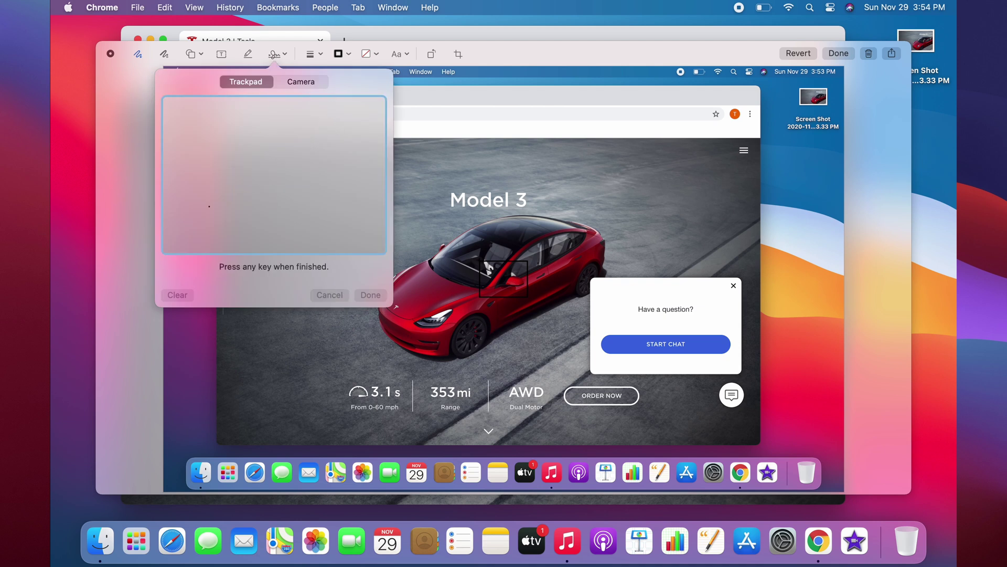
{"action": "mouse_move", "coordinate": [178, 170]}
{"action": "left_mouse_down"}
{"action": "mouse_move", "coordinate": [199, 184]}
{"action": "mouse_move", "coordinate": [292, 157]}
{"action": "mouse_move", "coordinate": [353, 184]}
{"action": "mouse_move", "coordinate": [317, 192]}
{"action": "left_mouse_up"}
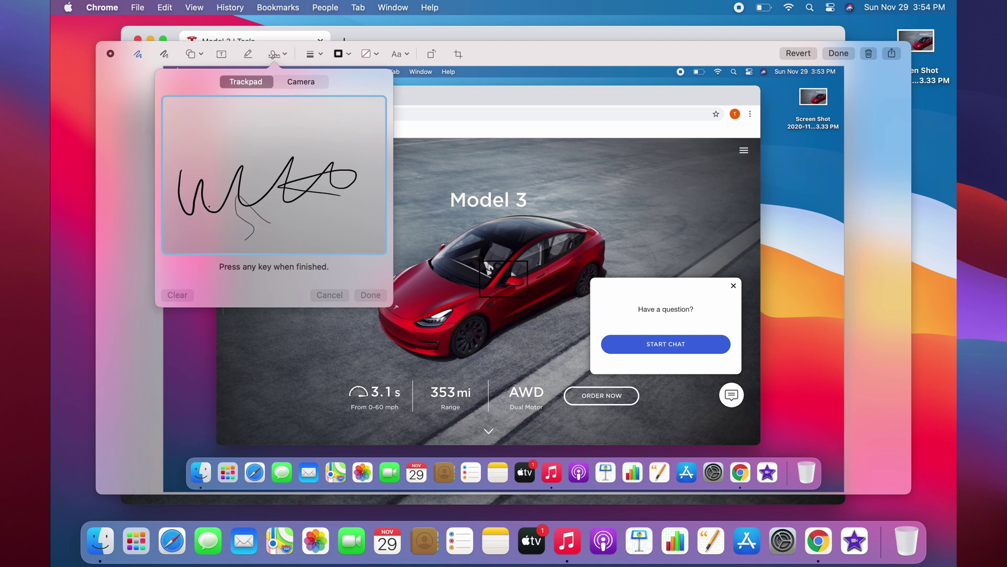
{"action": "key", "text": "Return"}
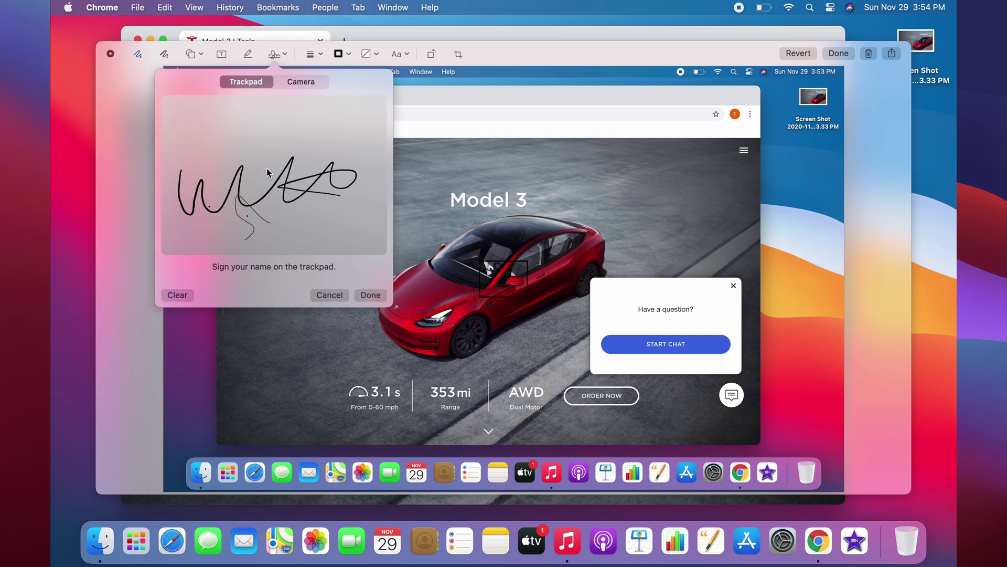
{"action": "left_click", "coordinate": [366, 297]}
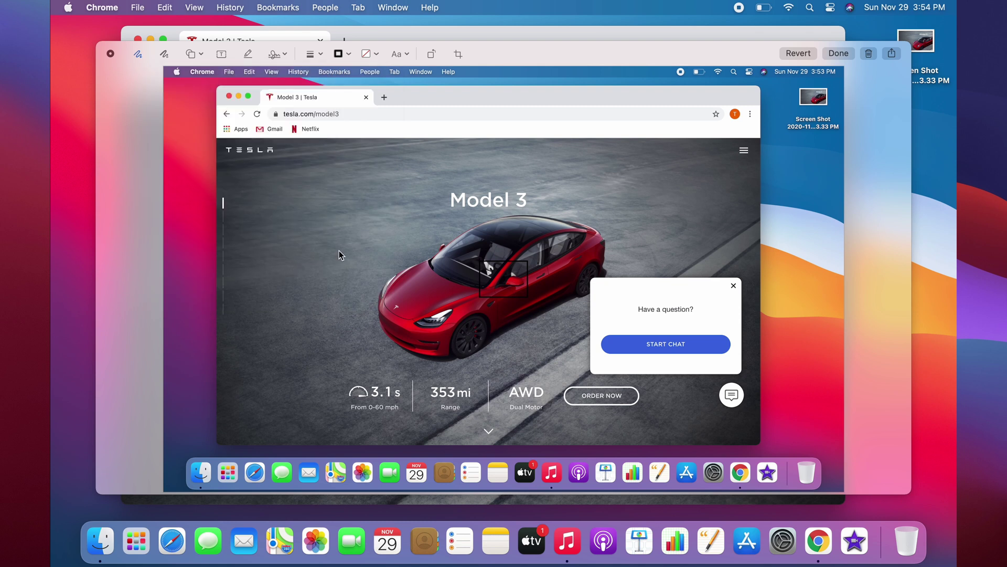
{"action": "left_click_drag", "start_coordinate": [507, 268], "coordinate": [392, 267]}
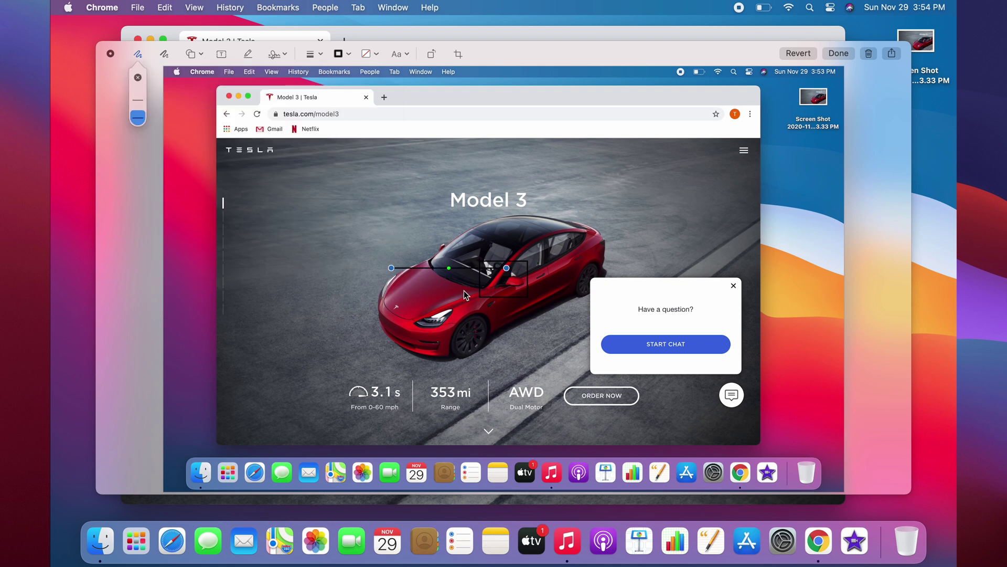
Check the saved signatures and toggle the text font settings popover.
{"action": "left_click", "coordinate": [275, 54]}
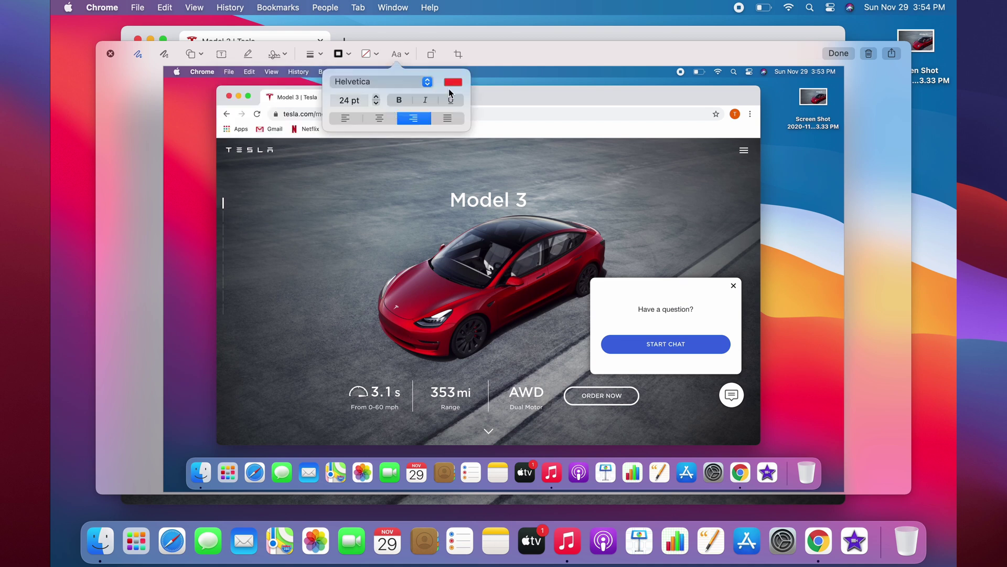
{"action": "left_click", "coordinate": [275, 214]}
{"action": "left_click", "coordinate": [393, 54]}
Crop the screenshot tightly around the Model 3 car and save it.
{"action": "left_click", "coordinate": [458, 55]}
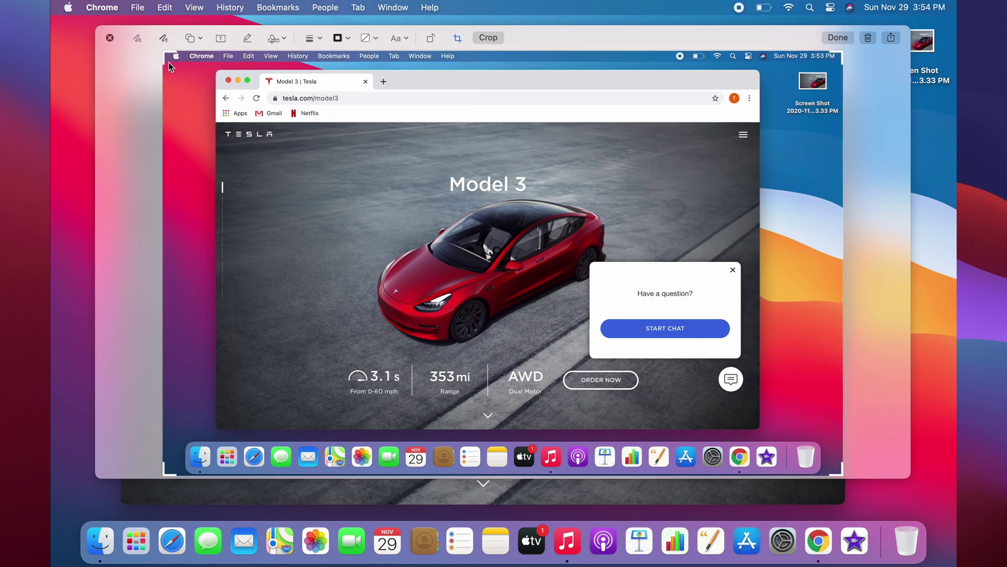
{"action": "left_click_drag", "start_coordinate": [173, 61], "coordinate": [402, 162]}
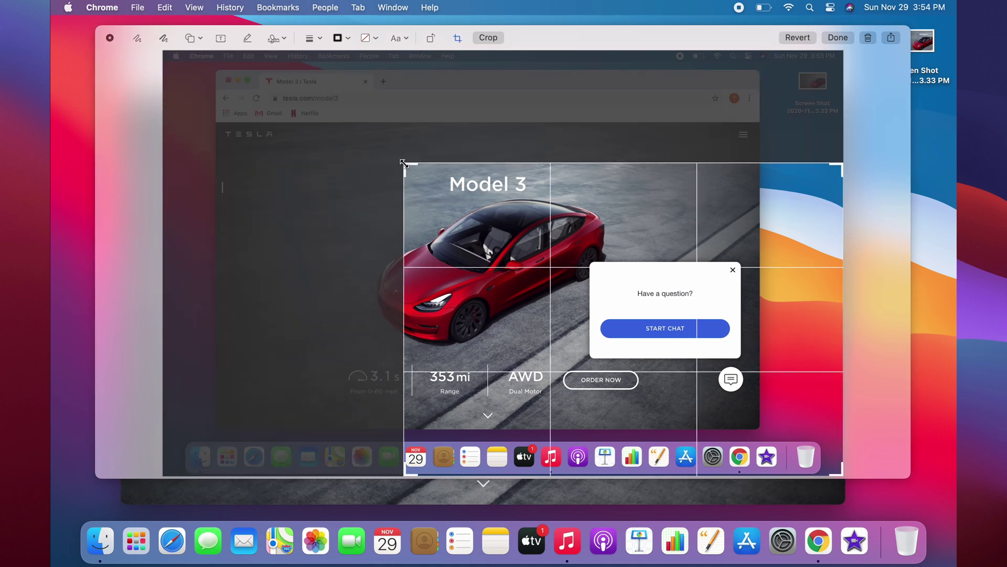
{"action": "left_click_drag", "start_coordinate": [775, 212], "coordinate": [658, 155]}
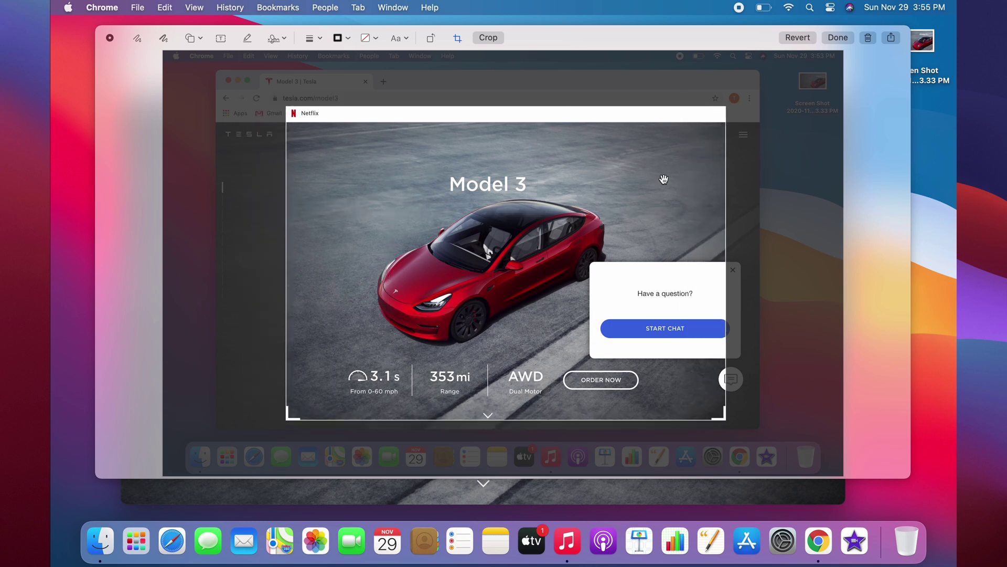
{"action": "left_click", "coordinate": [838, 42]}
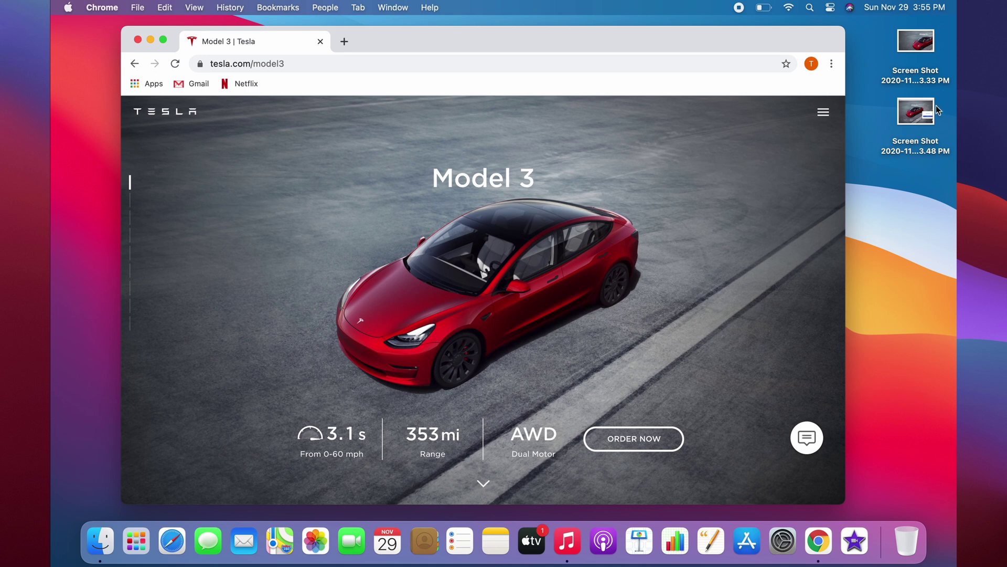
Open the new desktop screenshot, browse the sidebar's Purple tag, then return to Desktop.
{"action": "left_click", "coordinate": [926, 105]}
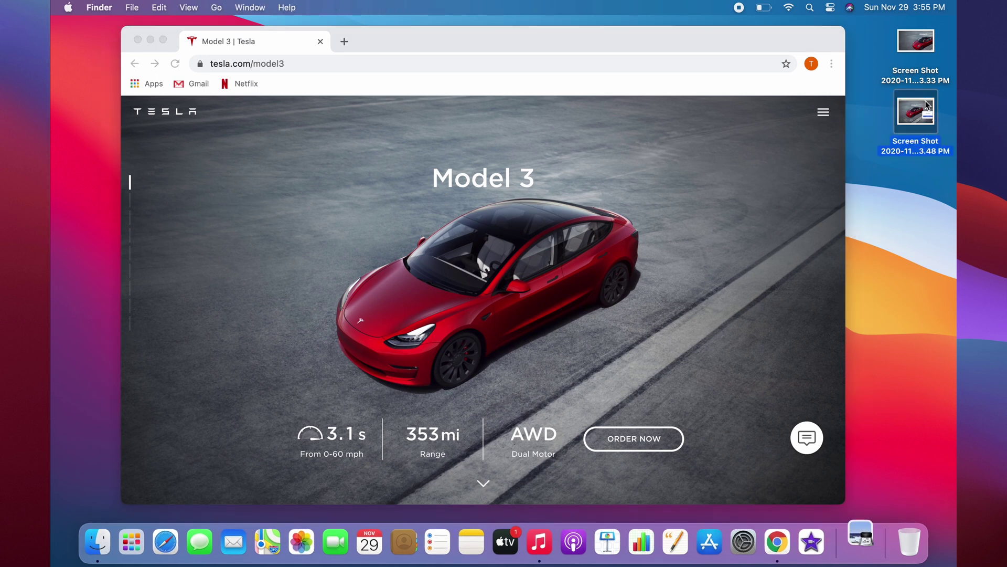
{"action": "double_click", "coordinate": [926, 105]}
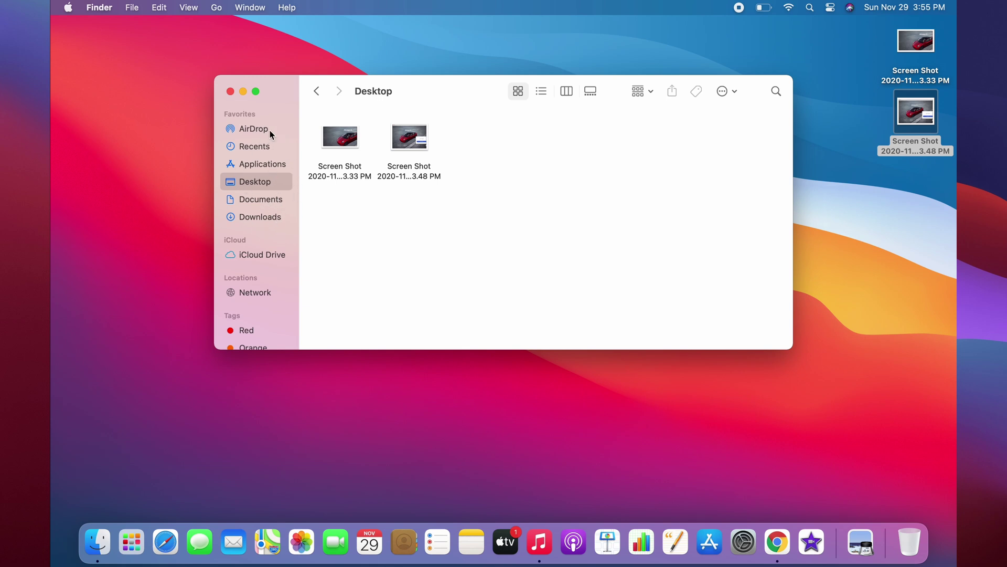
{"action": "scroll", "coordinate": [270, 152], "scroll_direction": "down", "scroll_amount": 5}
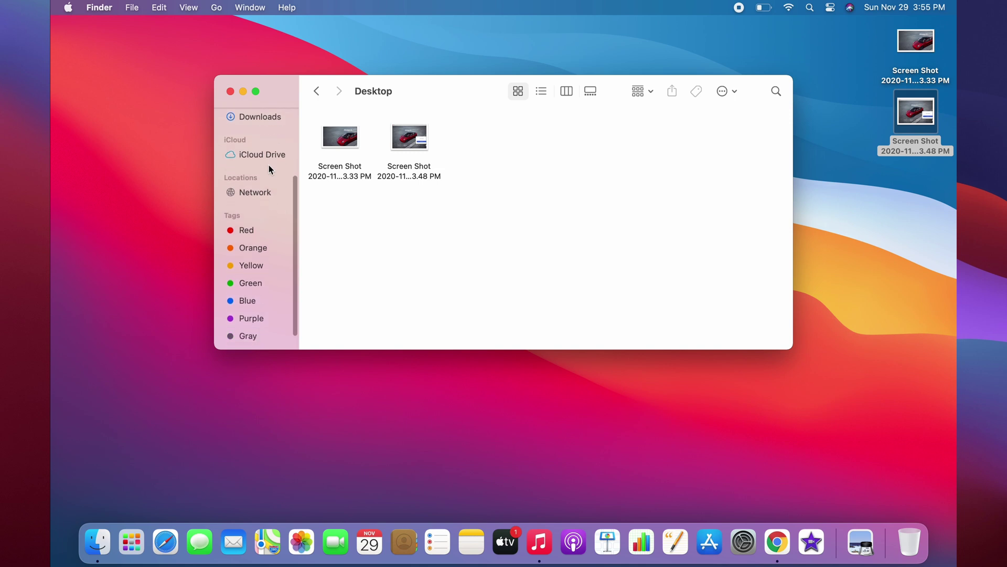
{"action": "scroll", "coordinate": [269, 162], "scroll_direction": "down", "scroll_amount": 2}
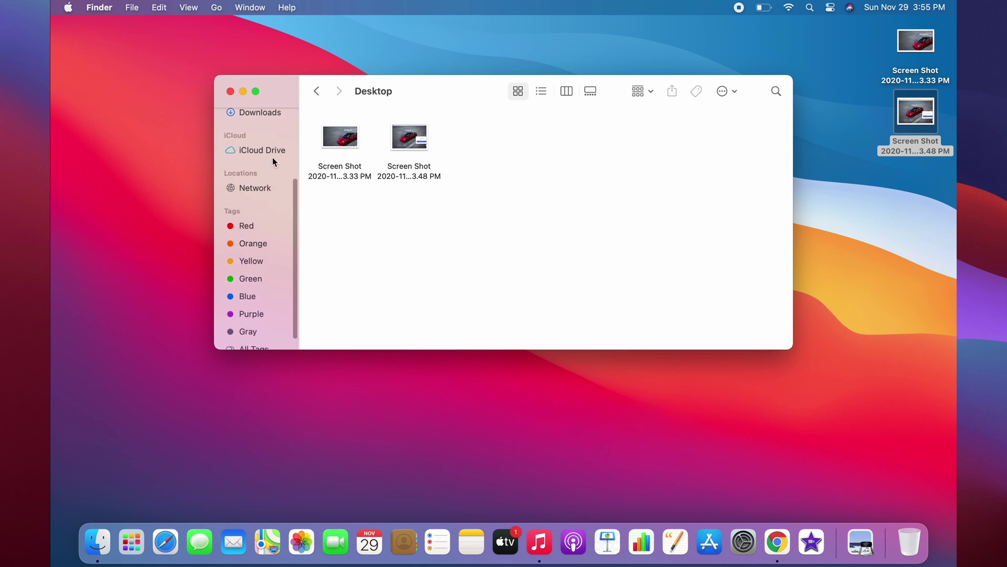
{"action": "scroll", "coordinate": [285, 225], "scroll_direction": "down", "scroll_amount": 1}
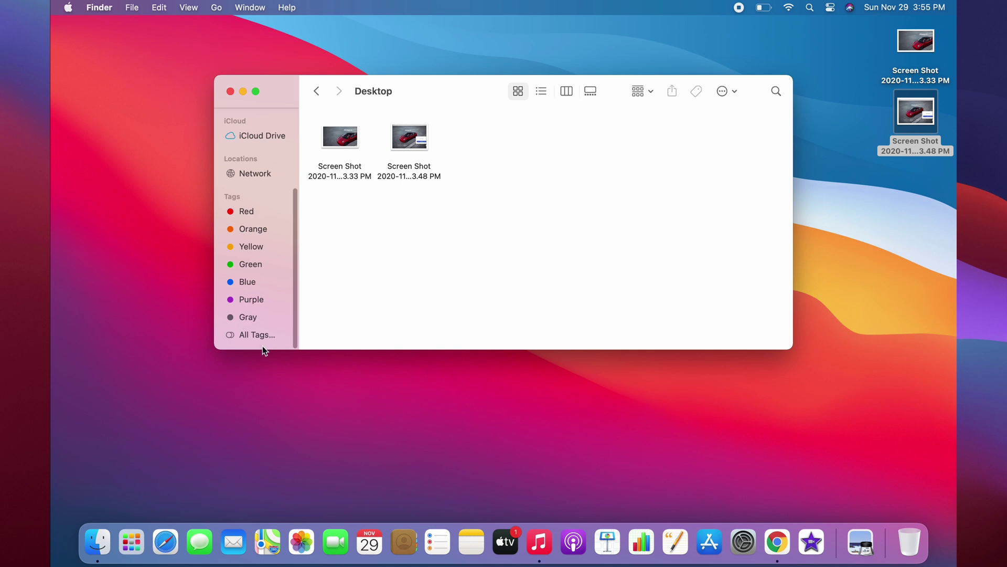
{"action": "left_click", "coordinate": [259, 300]}
{"action": "scroll", "coordinate": [258, 310], "scroll_direction": "up", "scroll_amount": 7}
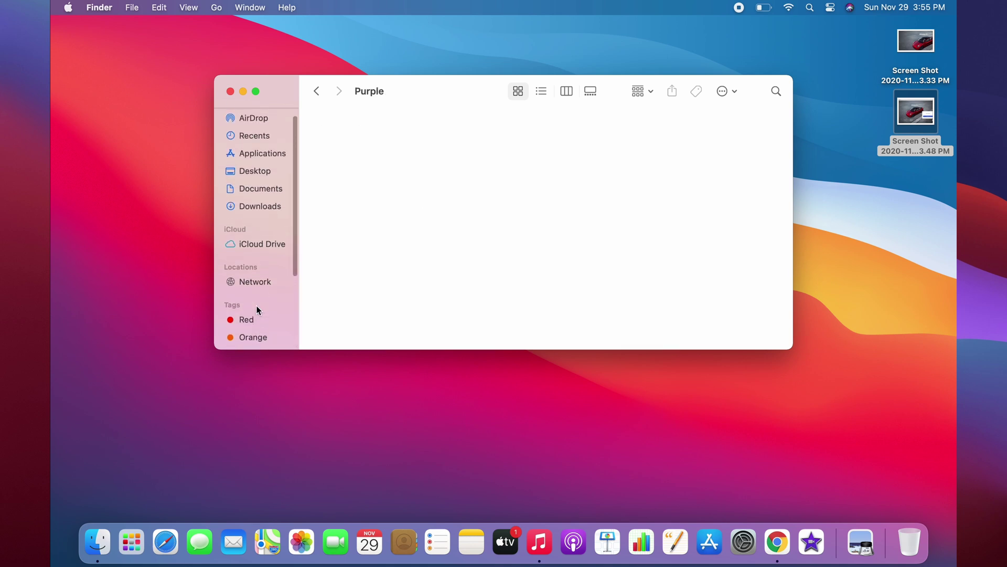
{"action": "left_click", "coordinate": [267, 186]}
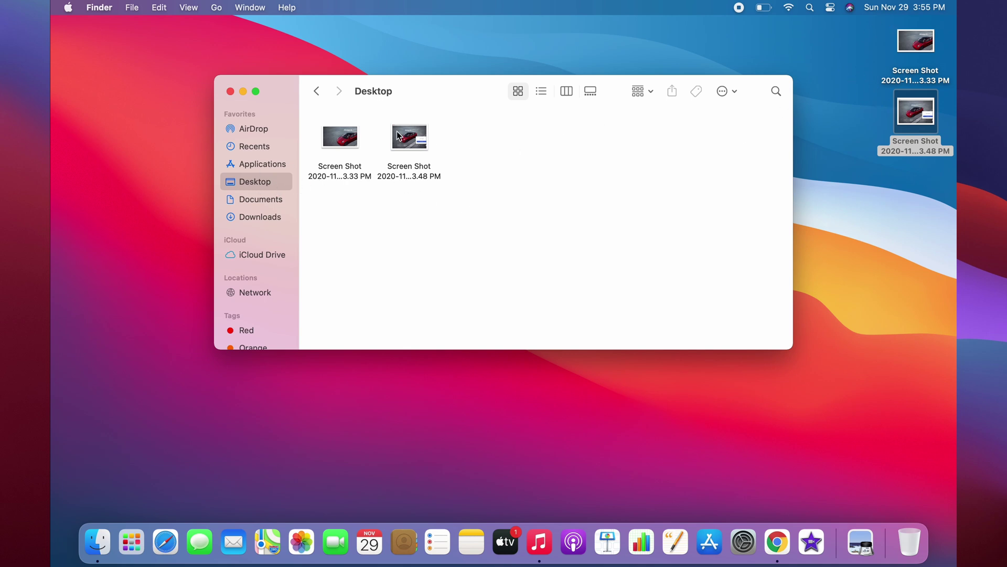
View the later and earlier screenshots in Preview, close each, and select the later one.
{"action": "double_click", "coordinate": [421, 146]}
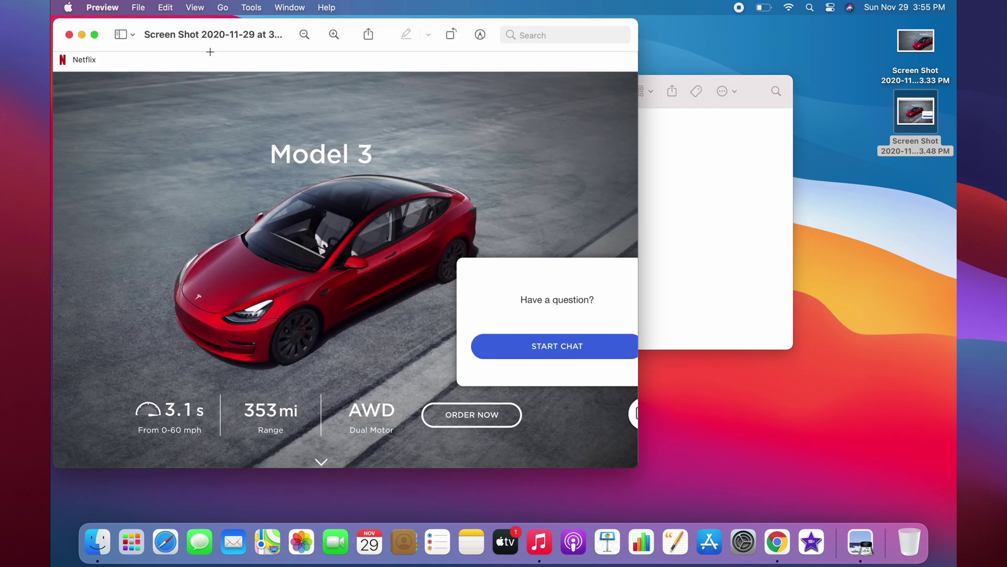
{"action": "left_click_drag", "start_coordinate": [210, 52], "coordinate": [303, 54]}
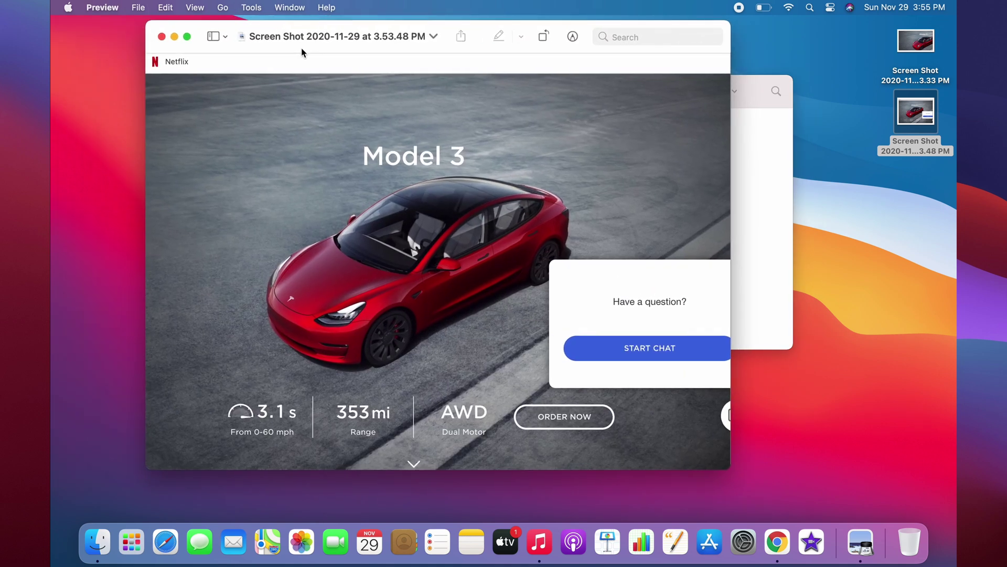
{"action": "left_click", "coordinate": [161, 38]}
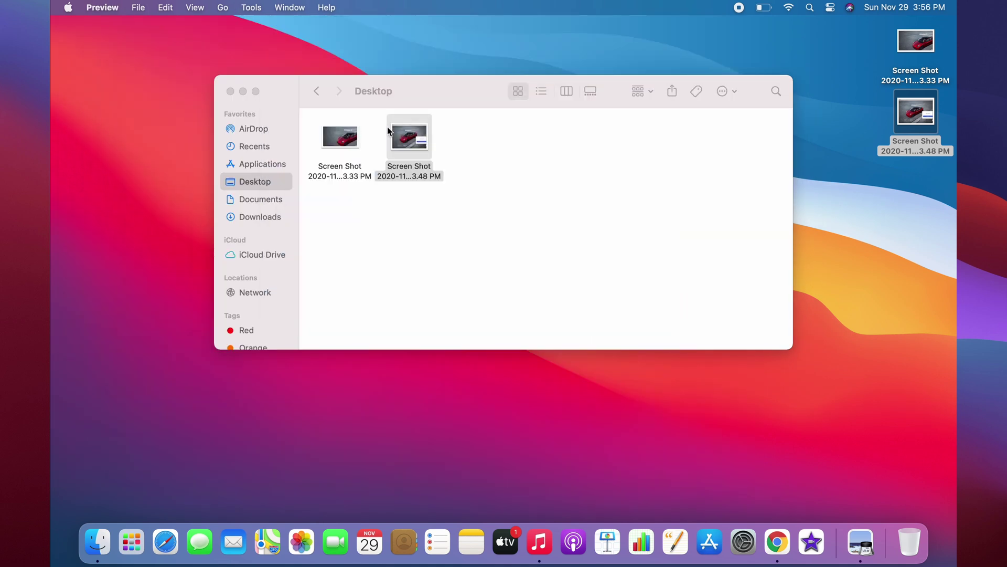
{"action": "left_click", "coordinate": [434, 161]}
{"action": "double_click", "coordinate": [346, 148]}
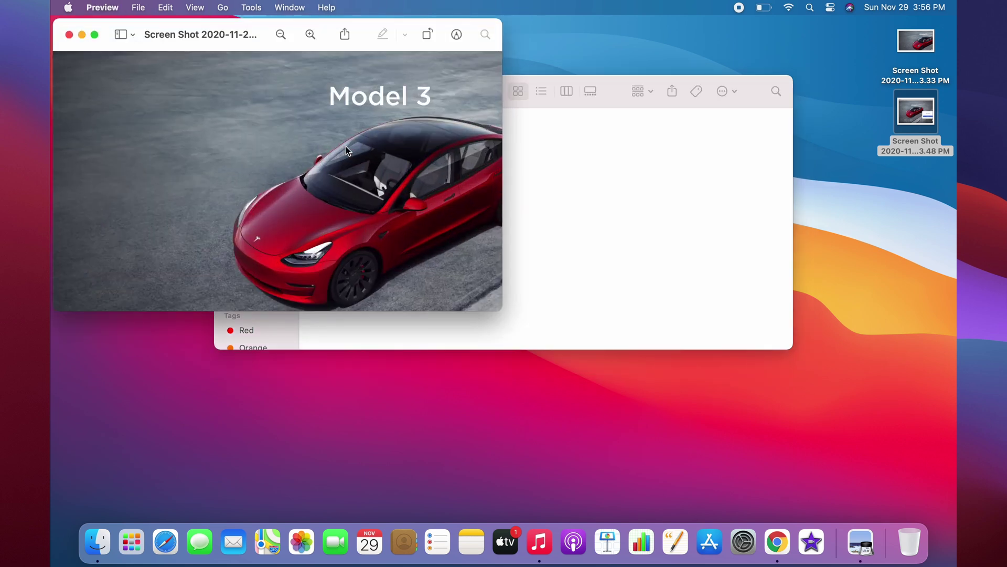
{"action": "left_click", "coordinate": [68, 35]}
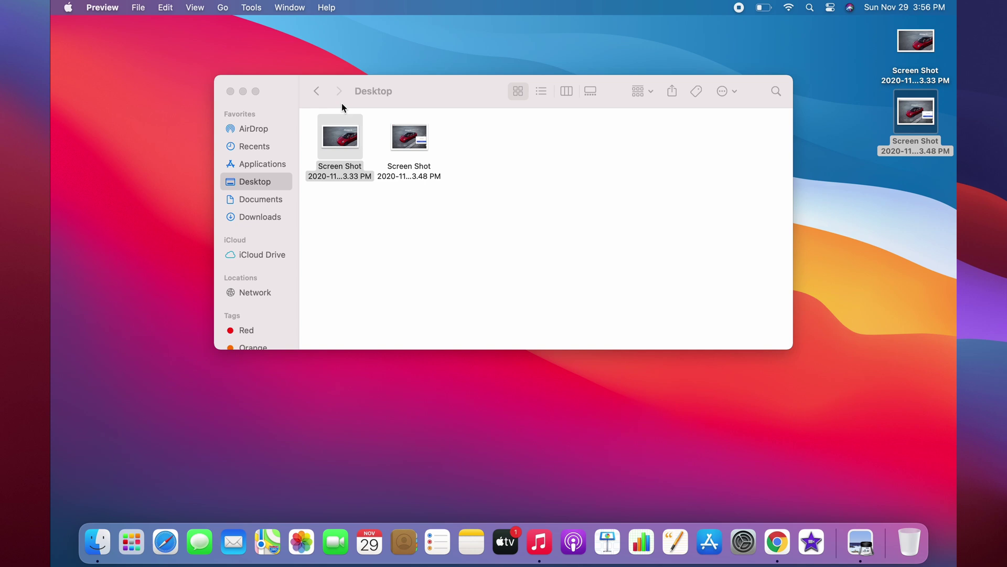
{"action": "left_click", "coordinate": [448, 254]}
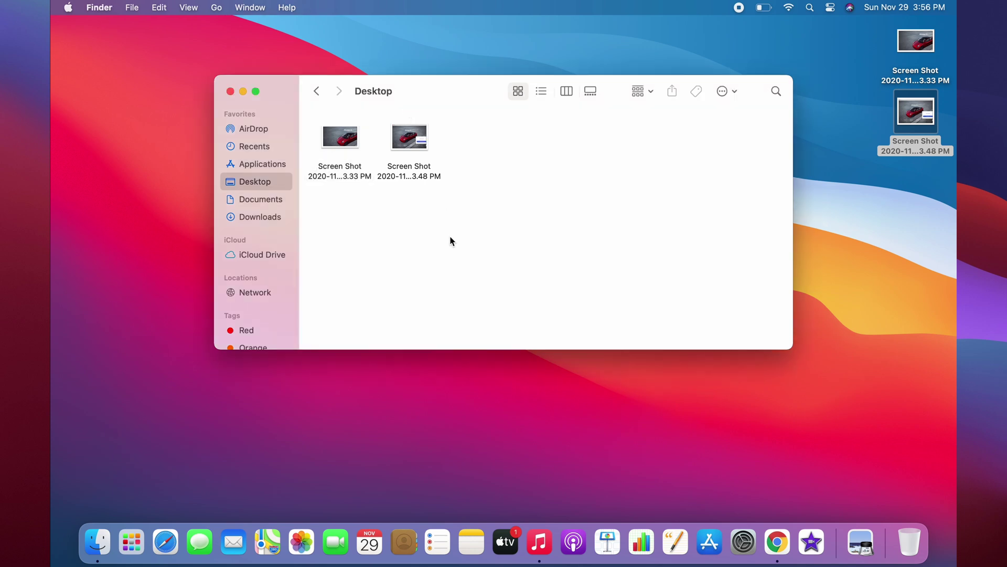
{"action": "left_click", "coordinate": [419, 139]}
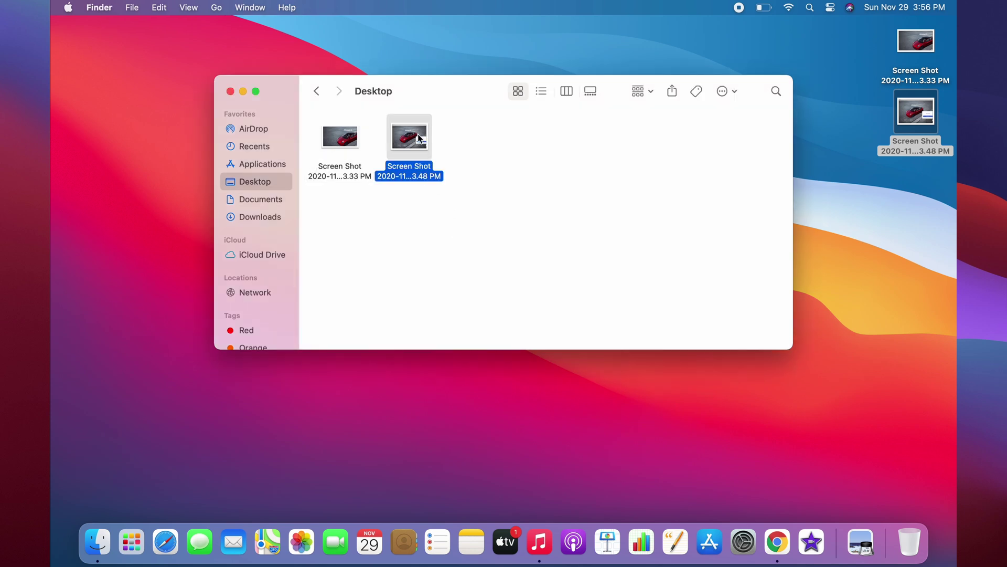
Quick Look the selected screenshot twice, then select and briefly preview the other one.
{"action": "key", "text": "space"}
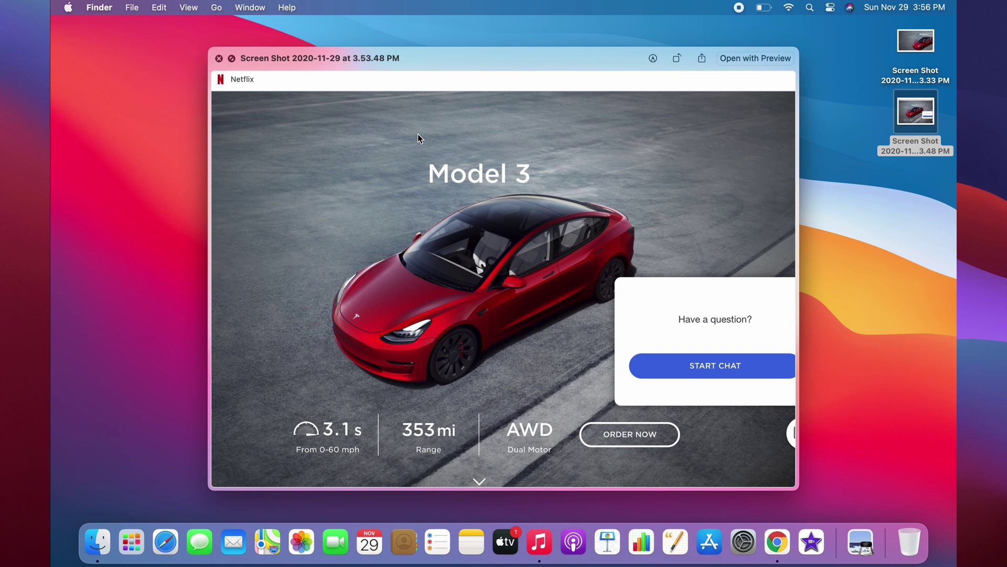
{"action": "key", "text": "space"}
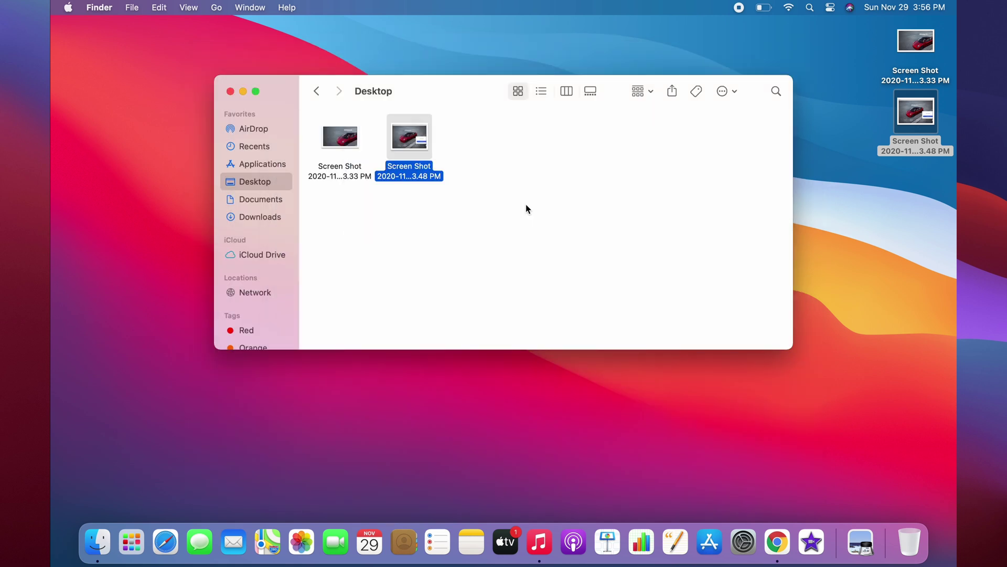
{"action": "key", "text": "space"}
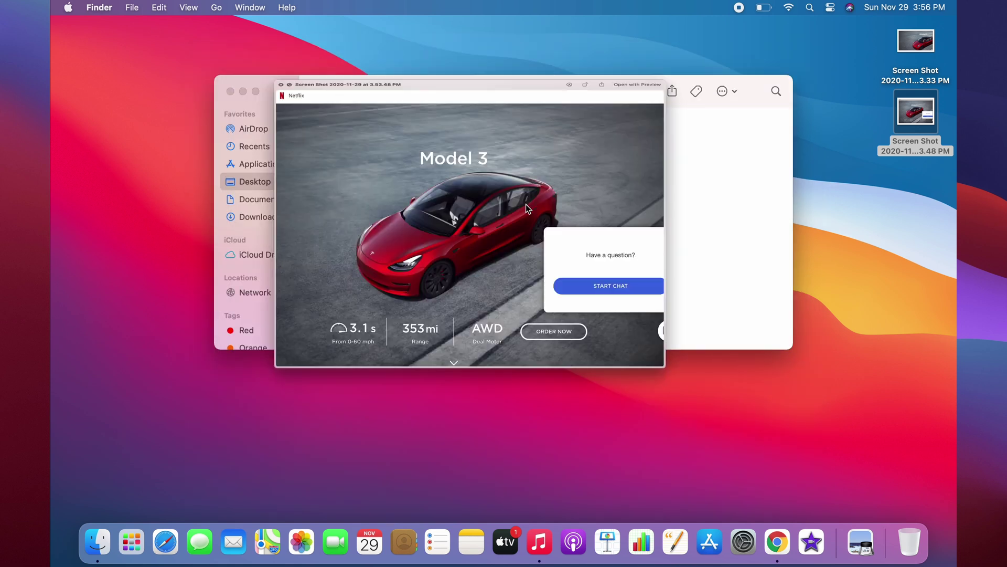
{"action": "key", "text": "space"}
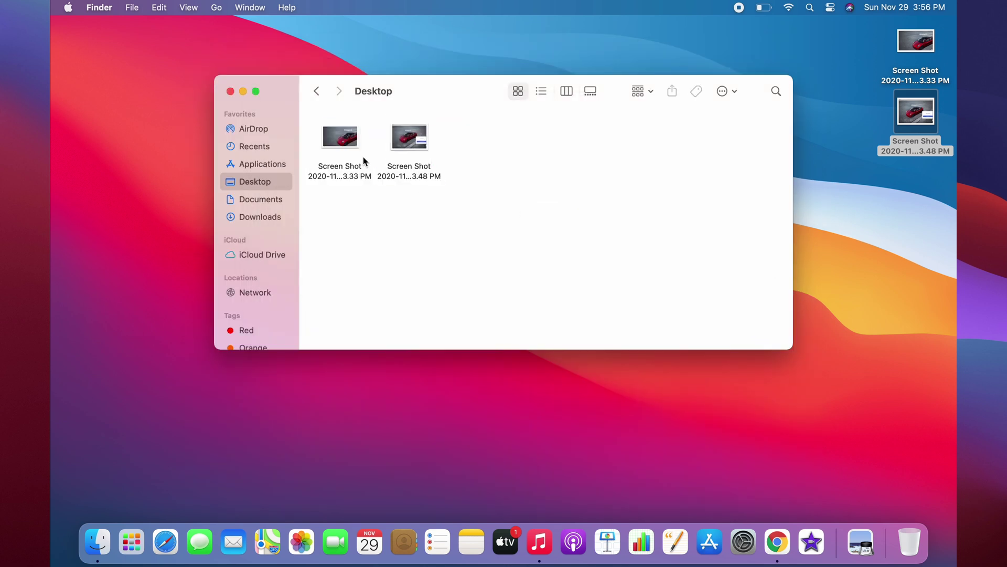
{"action": "left_click", "coordinate": [350, 149]}
{"action": "left_click", "coordinate": [430, 146]}
{"action": "left_click", "coordinate": [412, 137]}
{"action": "key", "text": "space"}
{"action": "key", "text": "space"}
{"action": "left_click", "coordinate": [500, 180]}
In list view, Quick Look the 3.53.33 PM and 3.53.48 PM screenshots, then return to icons.
{"action": "left_click", "coordinate": [541, 92]}
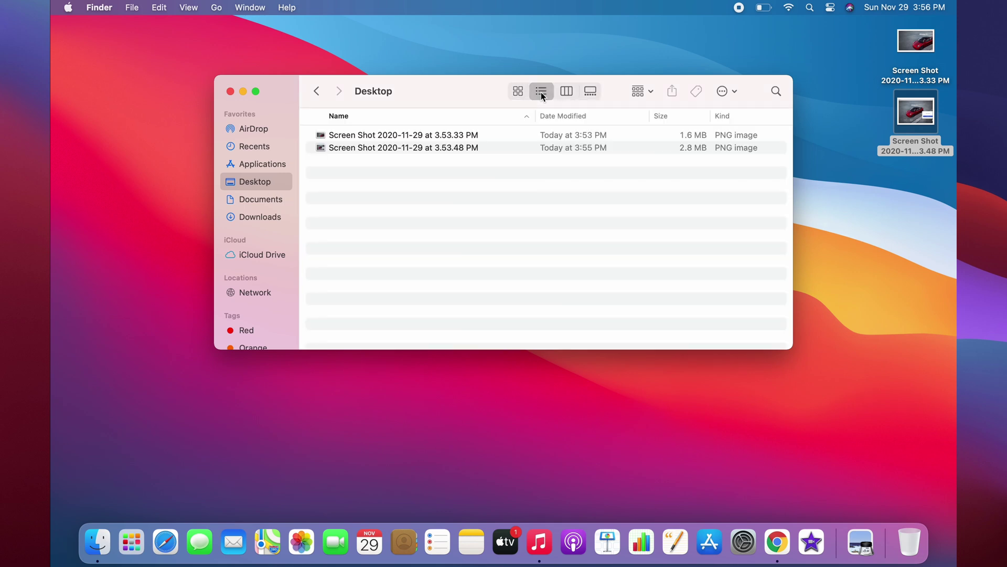
{"action": "left_click", "coordinate": [446, 131]}
{"action": "key", "text": "space"}
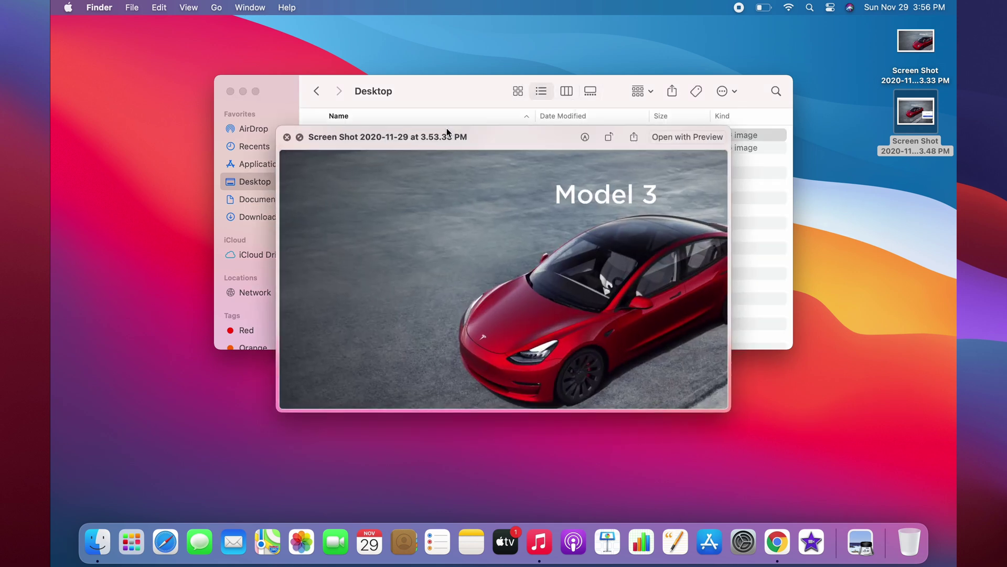
{"action": "key", "text": "space"}
{"action": "left_click", "coordinate": [442, 147]}
{"action": "key", "text": "space"}
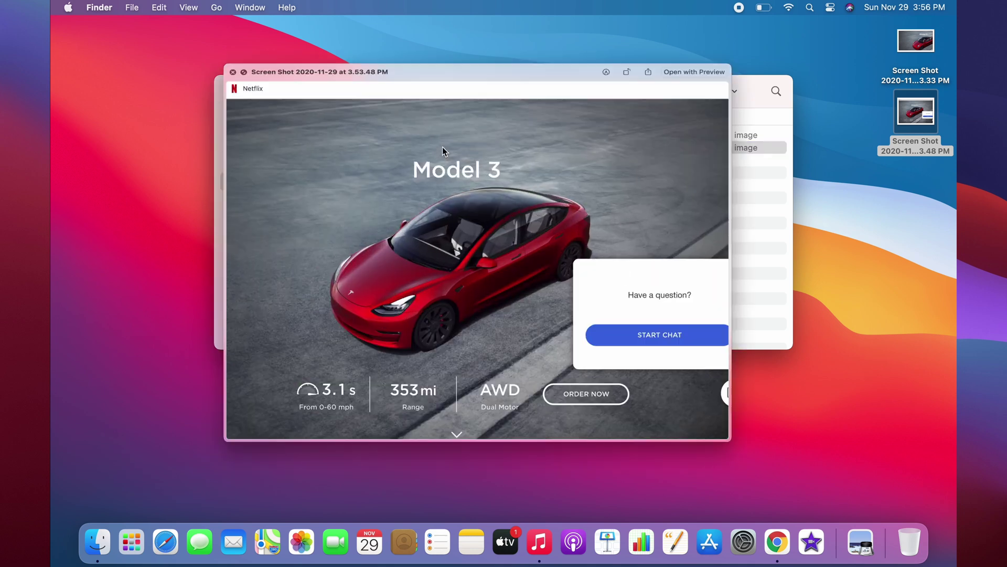
{"action": "key", "text": "space"}
{"action": "left_click", "coordinate": [518, 91]}
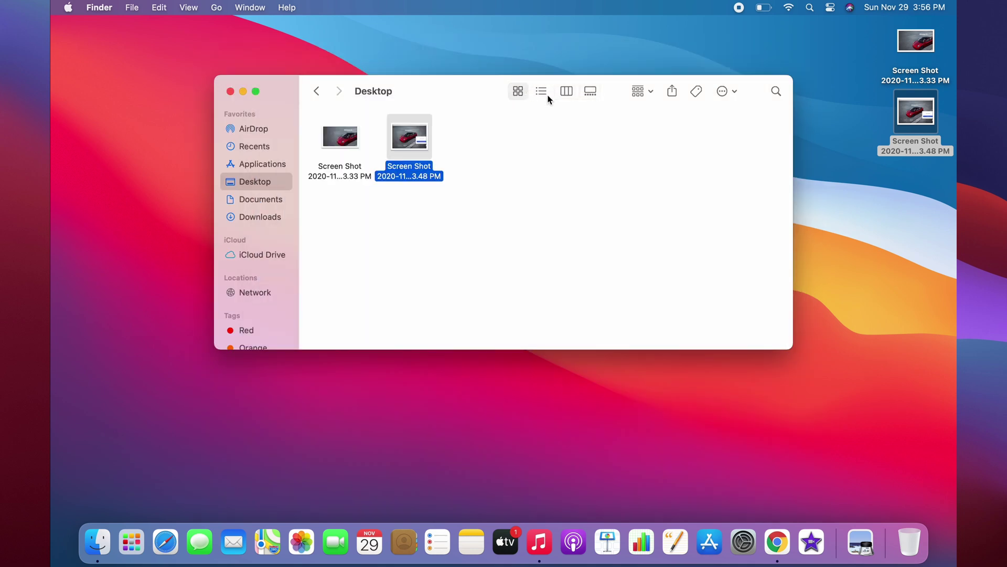
{"action": "left_click", "coordinate": [540, 92]}
{"action": "left_click", "coordinate": [566, 91]}
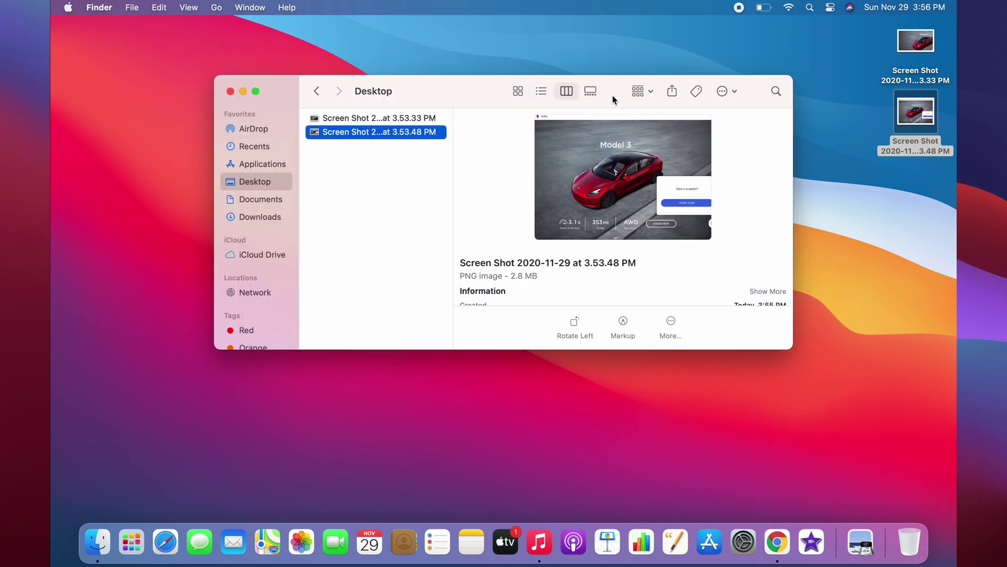
{"action": "left_click", "coordinate": [401, 119]}
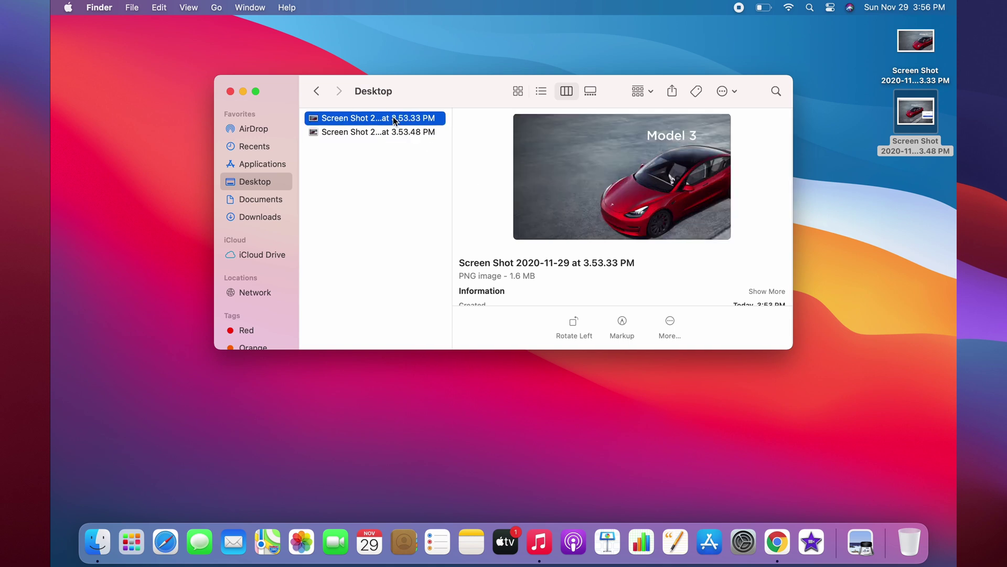
{"action": "left_click", "coordinate": [591, 91]}
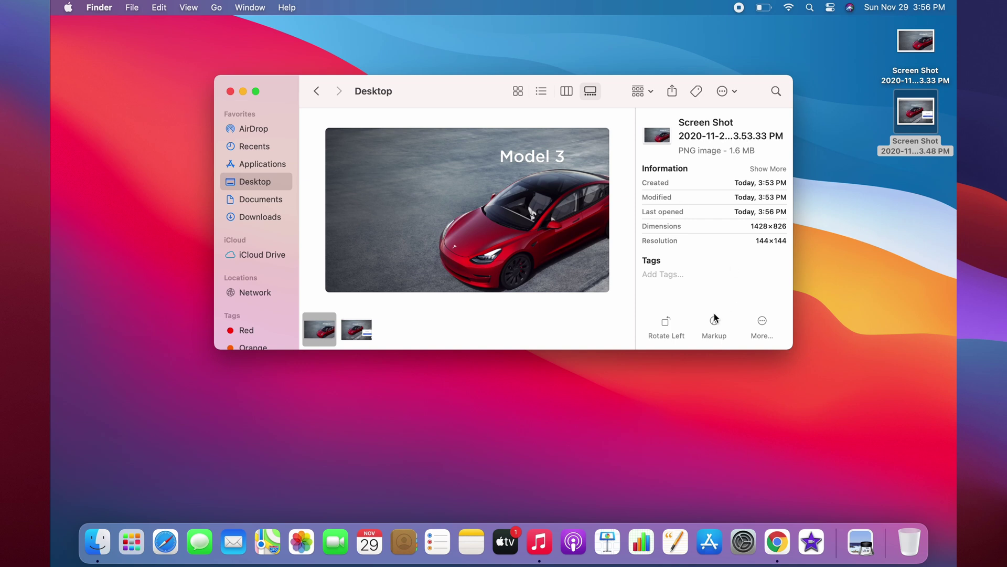
{"action": "left_click", "coordinate": [518, 90]}
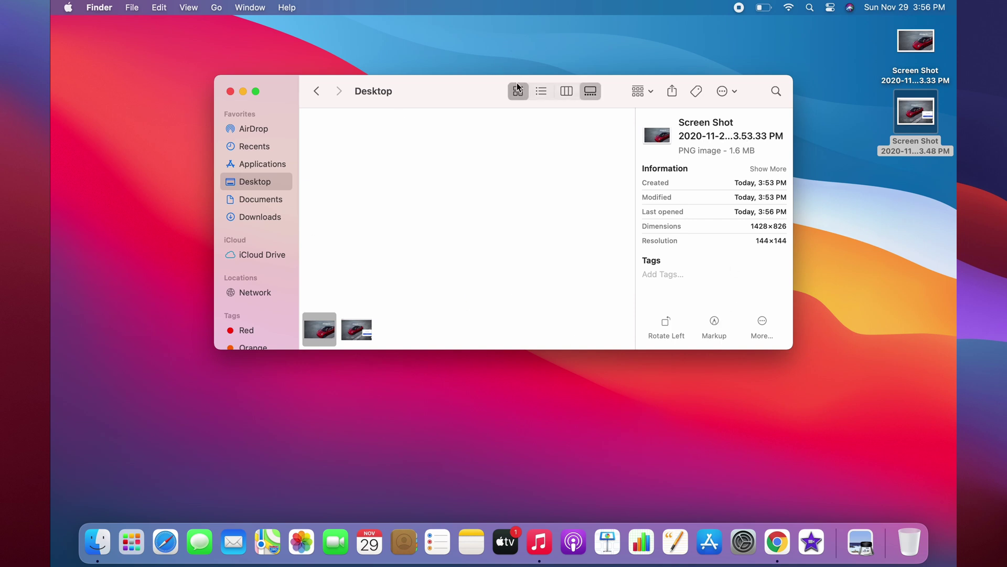
{"action": "left_click", "coordinate": [471, 171]}
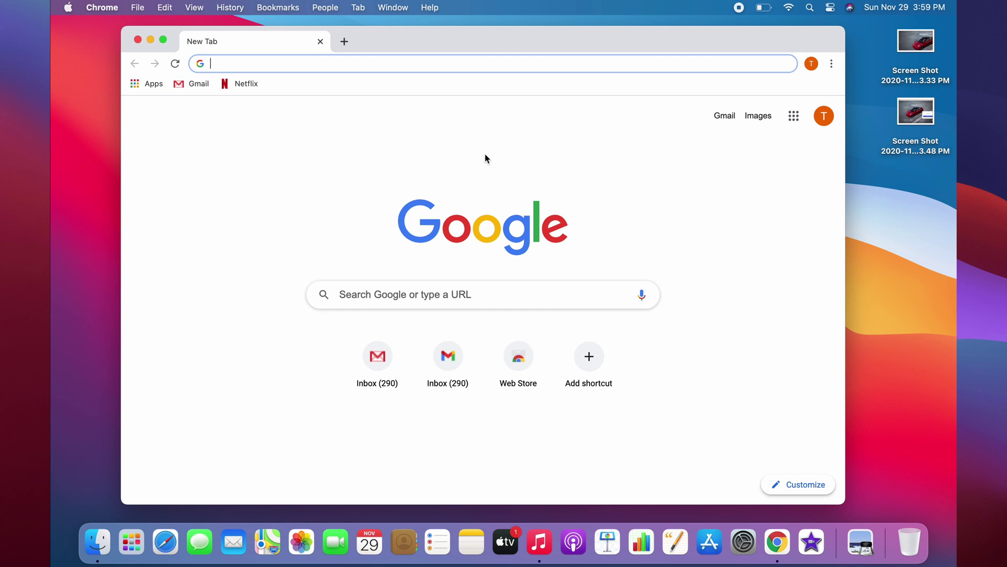
Search 'android file transfe', then download and open AndroidFileTransfer.dmg from android.com.
{"action": "type", "text": "androi"}
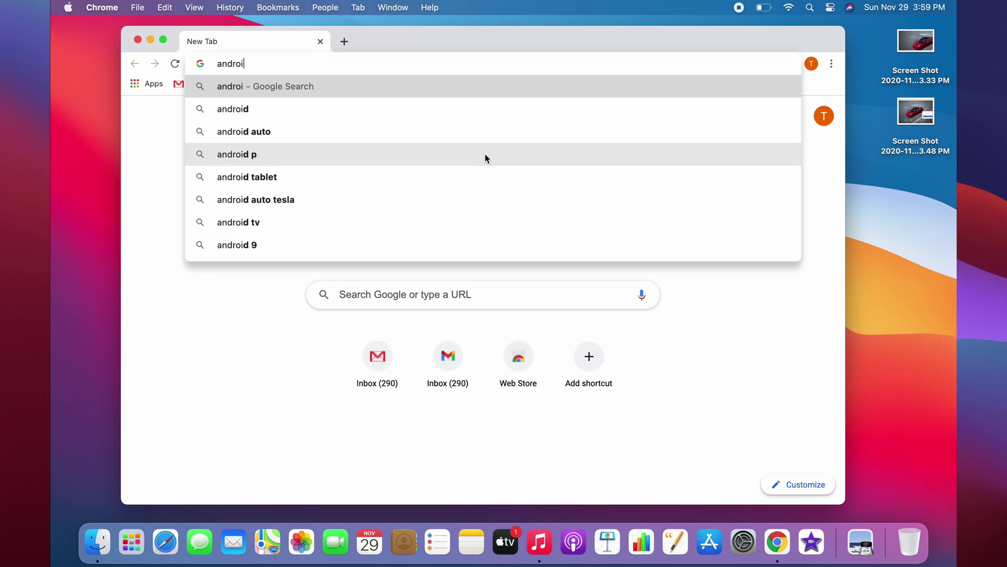
{"action": "type", "text": "d file transfer"}
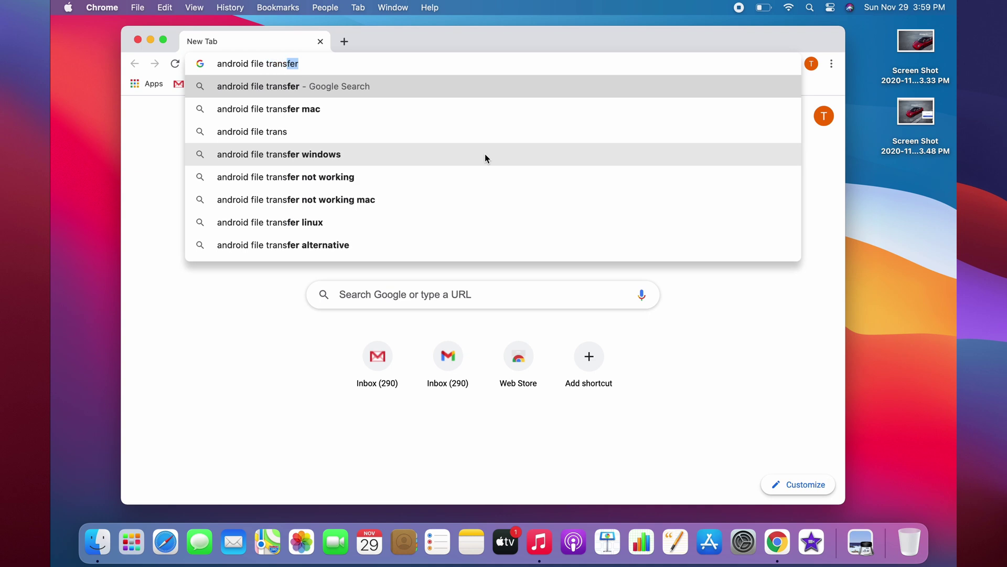
{"action": "key", "text": "Return"}
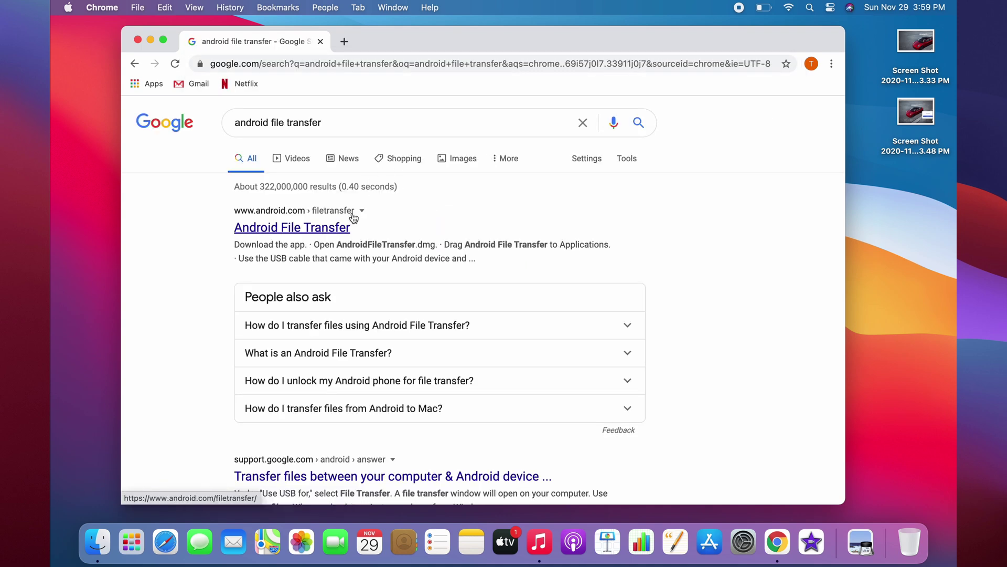
{"action": "left_click", "coordinate": [336, 220]}
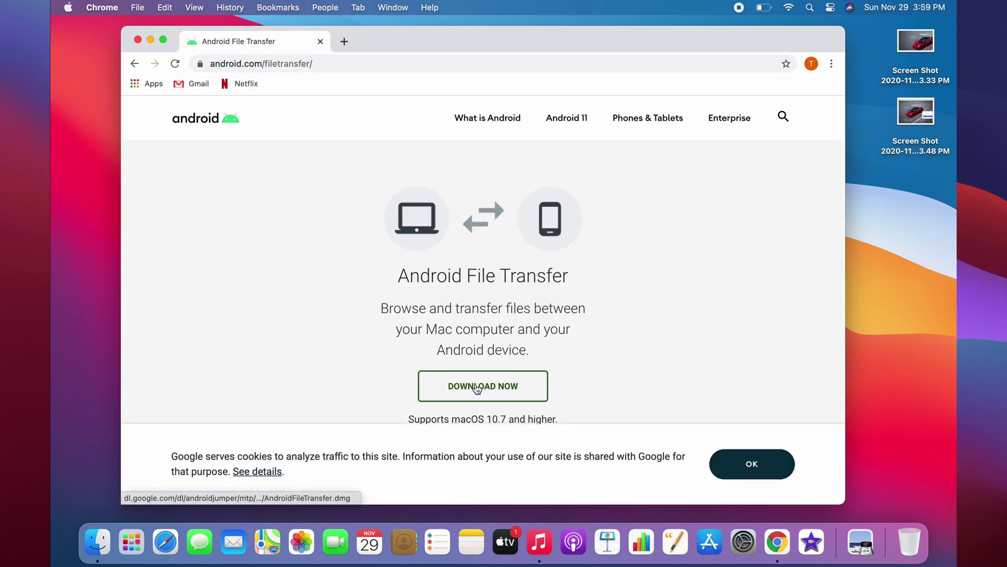
{"action": "left_click", "coordinate": [476, 388]}
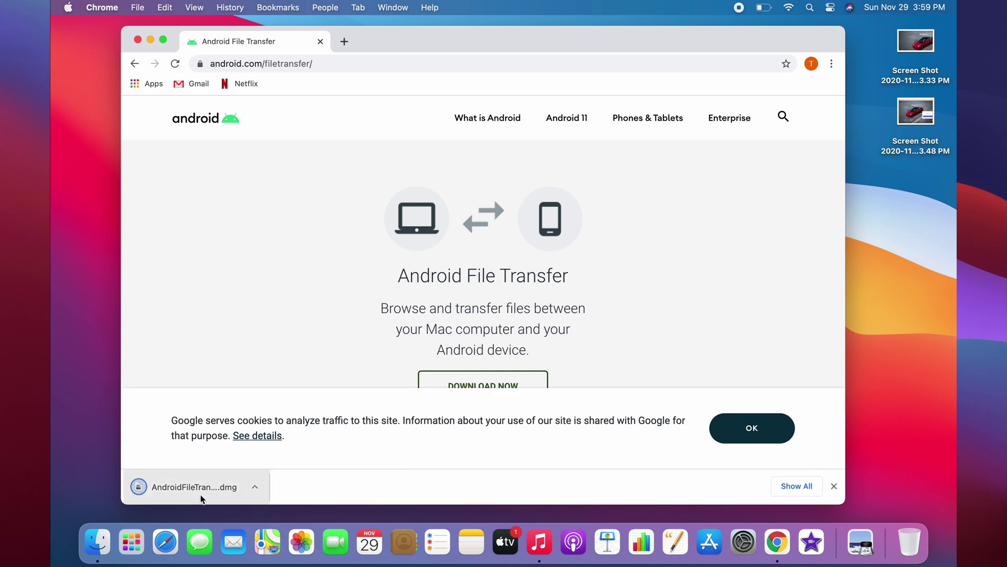
{"action": "left_click", "coordinate": [218, 484]}
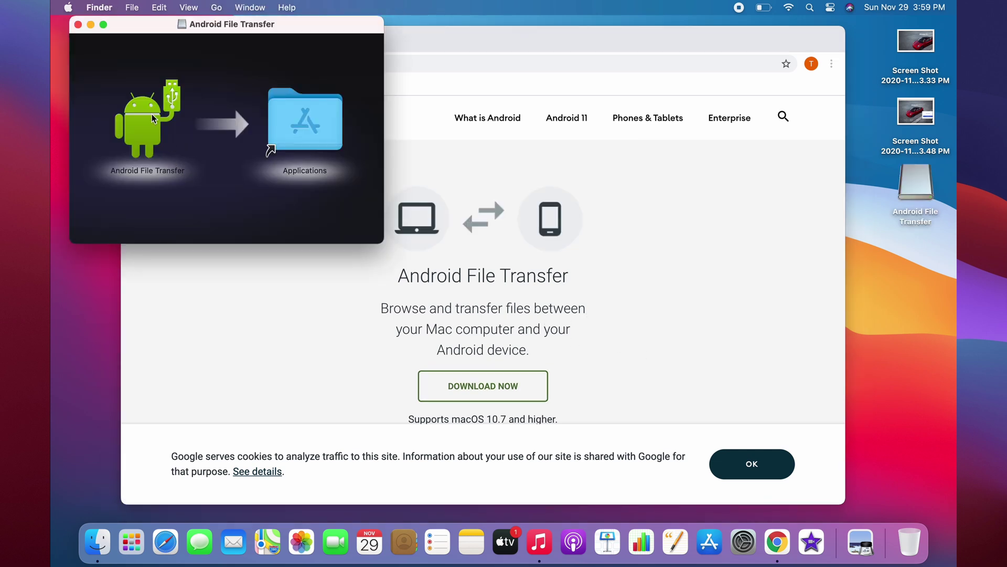
Drag Android File Transfer onto Applications and close the installer disk window.
{"action": "left_click", "coordinate": [149, 125]}
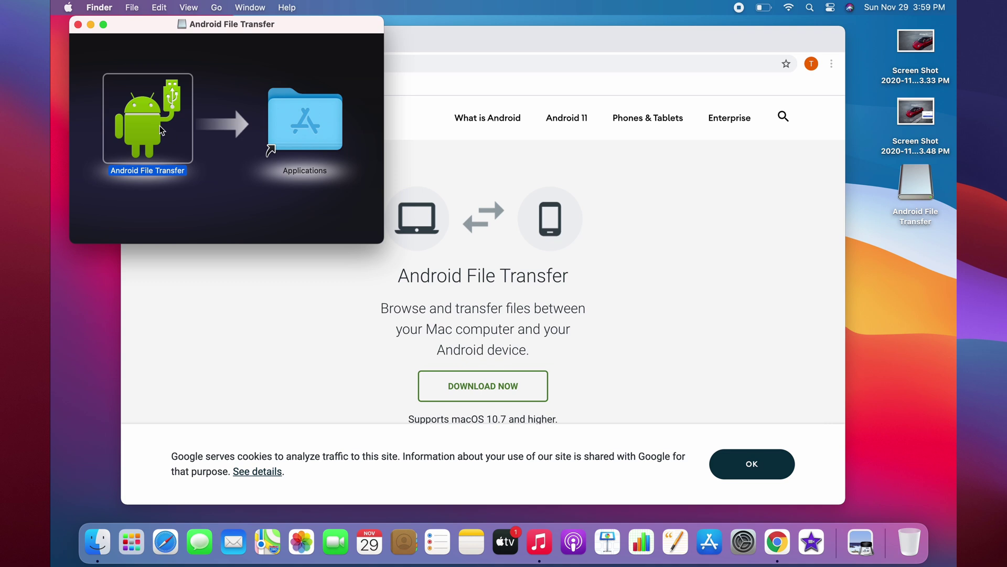
{"action": "left_click_drag", "start_coordinate": [162, 131], "coordinate": [289, 122]}
{"action": "key", "text": "super+w"}
Launch Android File Transfer and open the phone's DCIM > Camera folder.
{"action": "key", "text": "F4"}
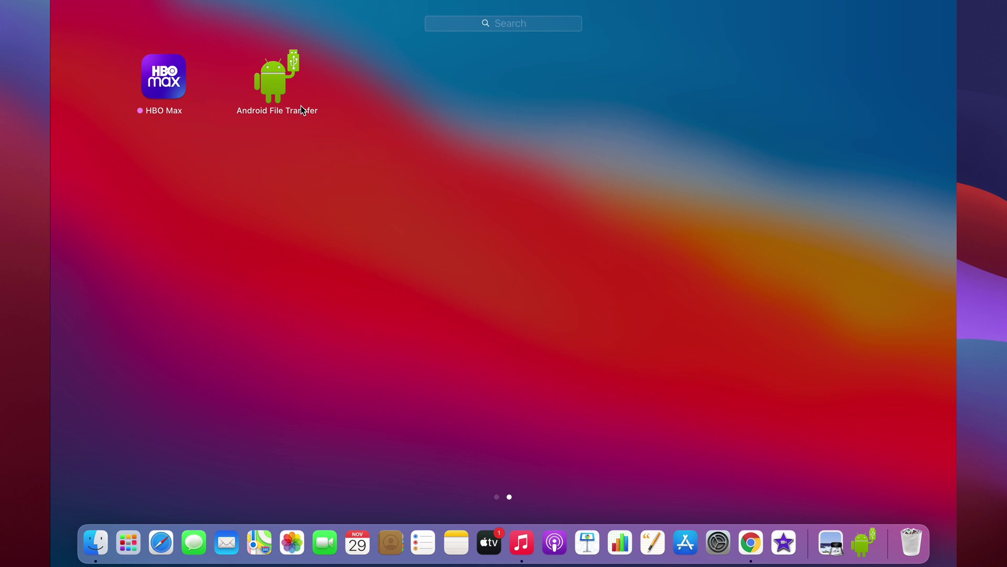
{"action": "left_click", "coordinate": [287, 97]}
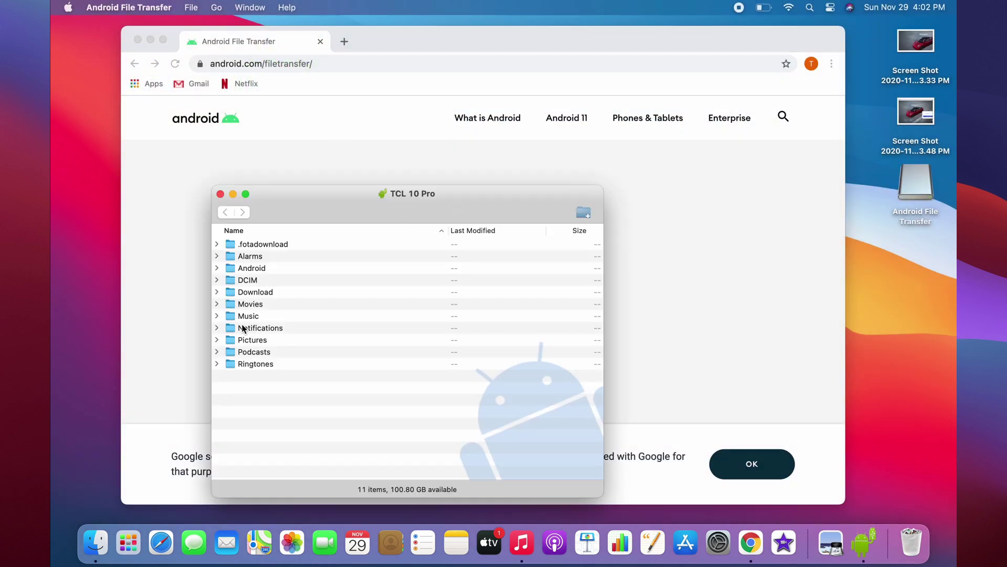
{"action": "double_click", "coordinate": [241, 281]}
{"action": "left_click", "coordinate": [266, 259]}
{"action": "double_click", "coordinate": [267, 260]}
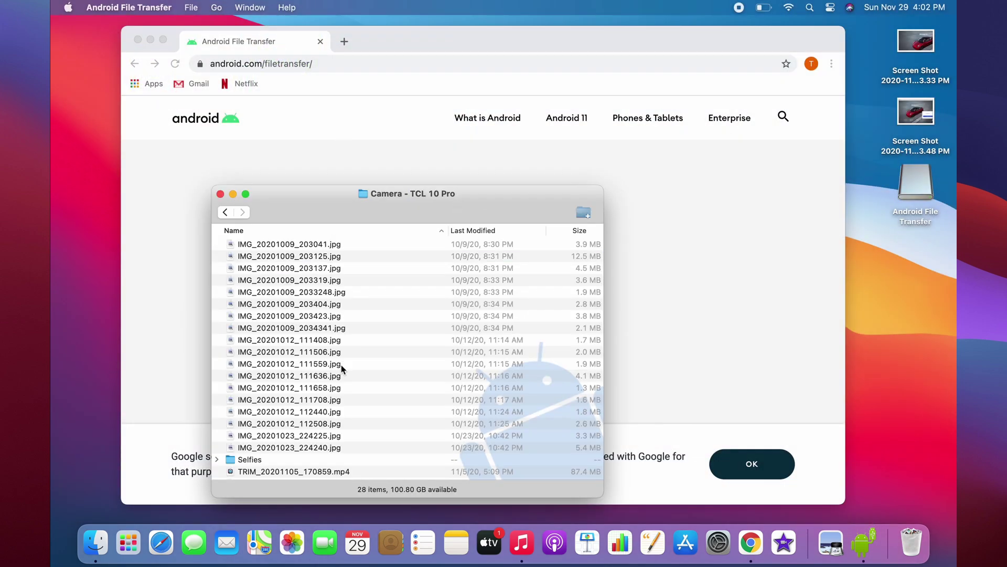
{"action": "scroll", "coordinate": [313, 427], "scroll_direction": "down", "scroll_amount": 5}
Copy VID_20201011_105512.mp4 onto the desktop and close the phone's file window.
{"action": "left_click", "coordinate": [285, 425]}
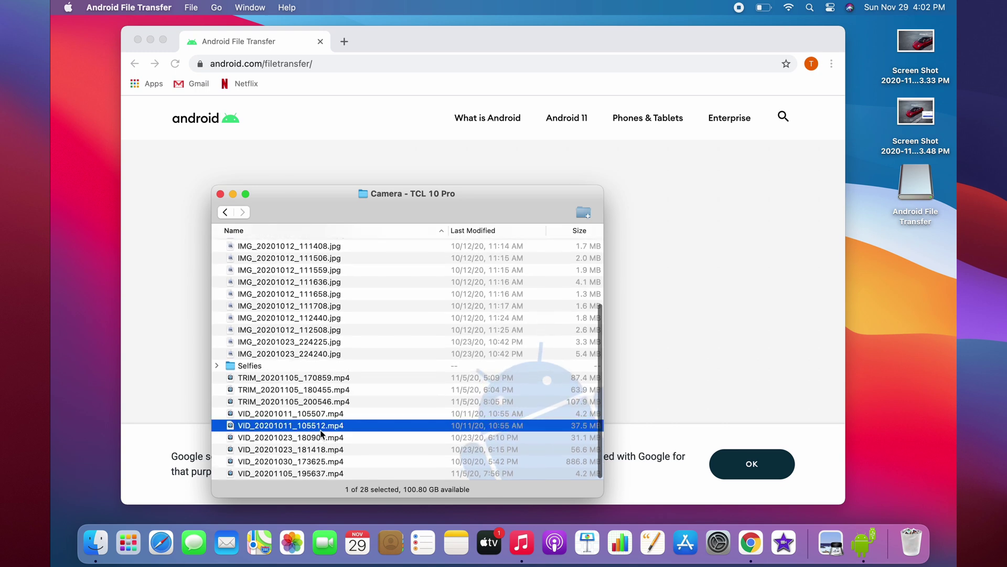
{"action": "left_click_drag", "start_coordinate": [289, 426], "coordinate": [905, 336]}
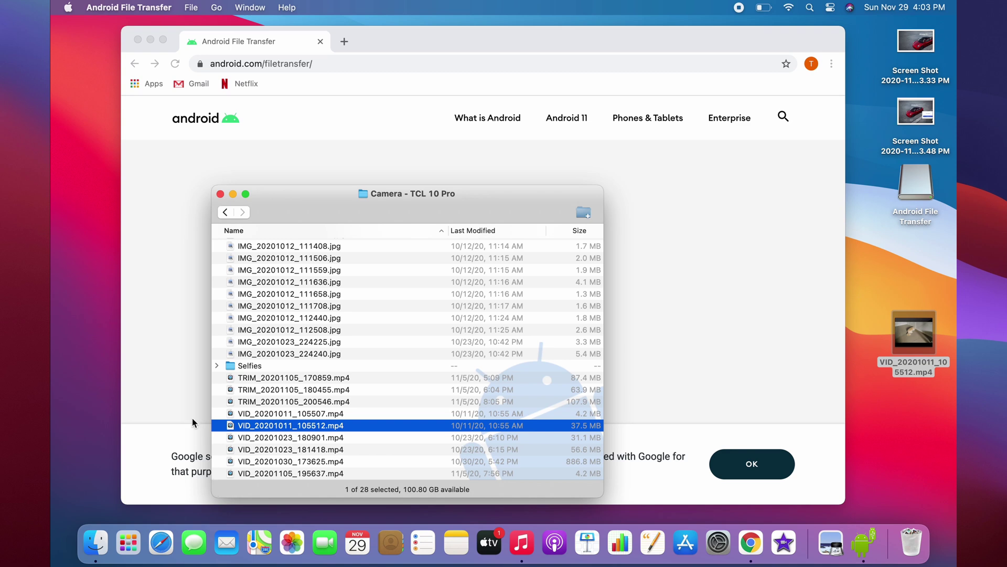
{"action": "left_click", "coordinate": [220, 193]}
{"action": "left_click", "coordinate": [890, 262]}
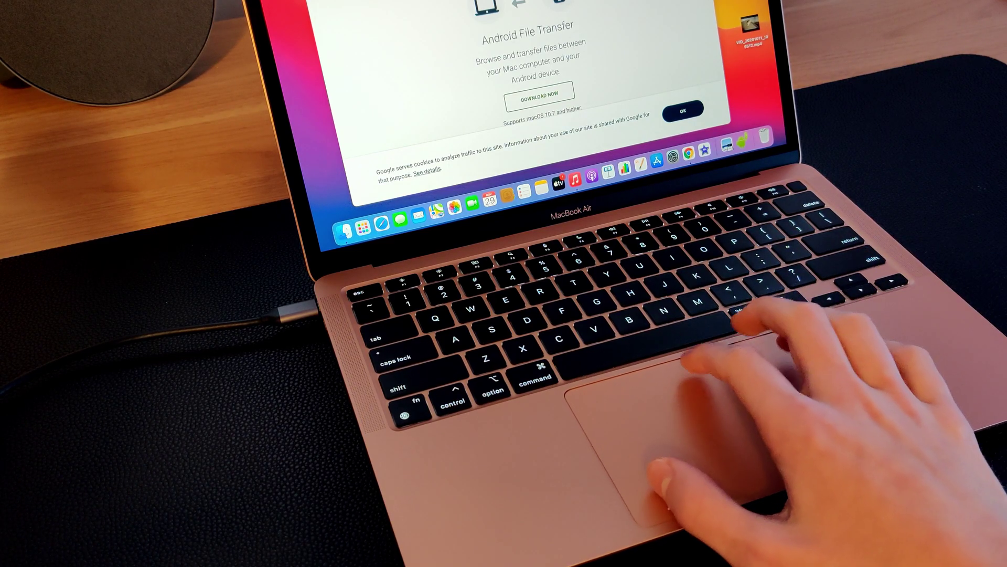
{"action": "key", "text": "F4"}
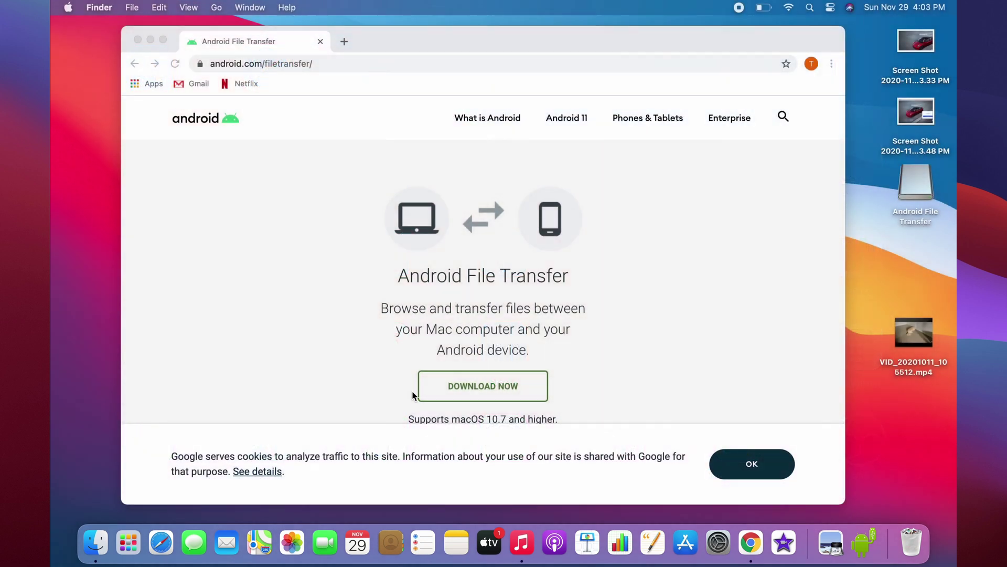
{"action": "left_click", "coordinate": [128, 544]}
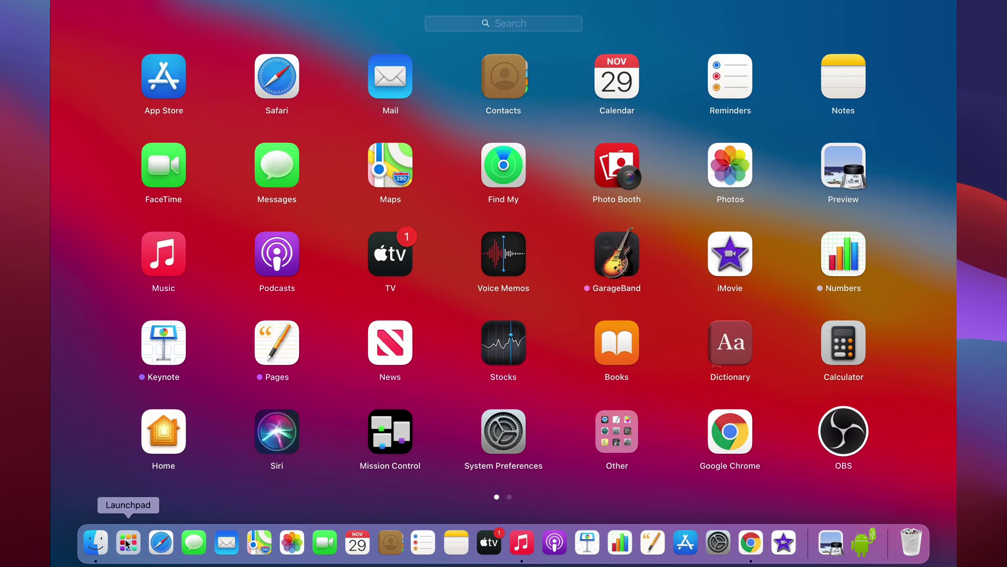
{"action": "left_click", "coordinate": [127, 544]}
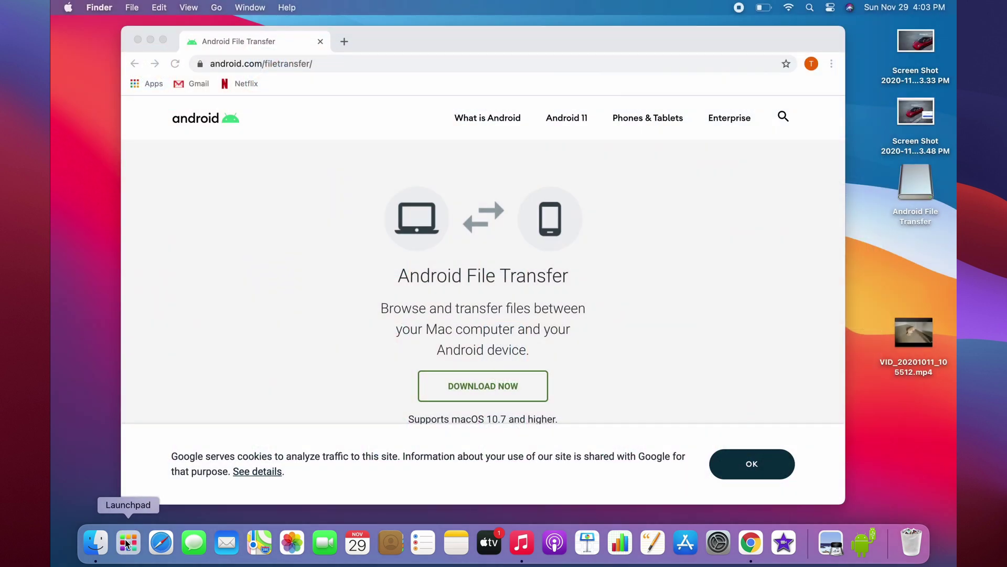
Launch Google Chrome from Spotlight using 'ch'.
{"action": "key", "text": "super+space"}
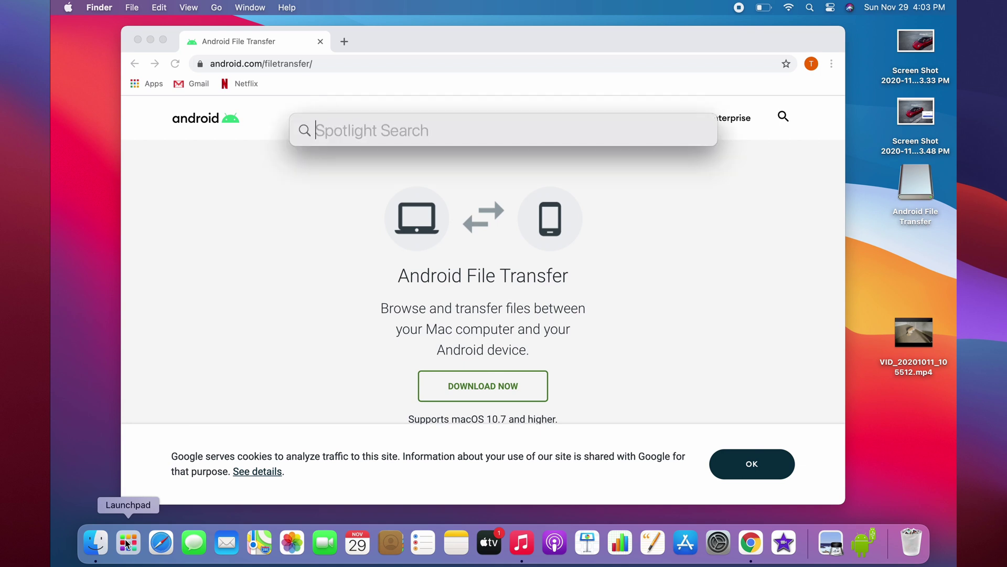
{"action": "type", "text": "chrome"}
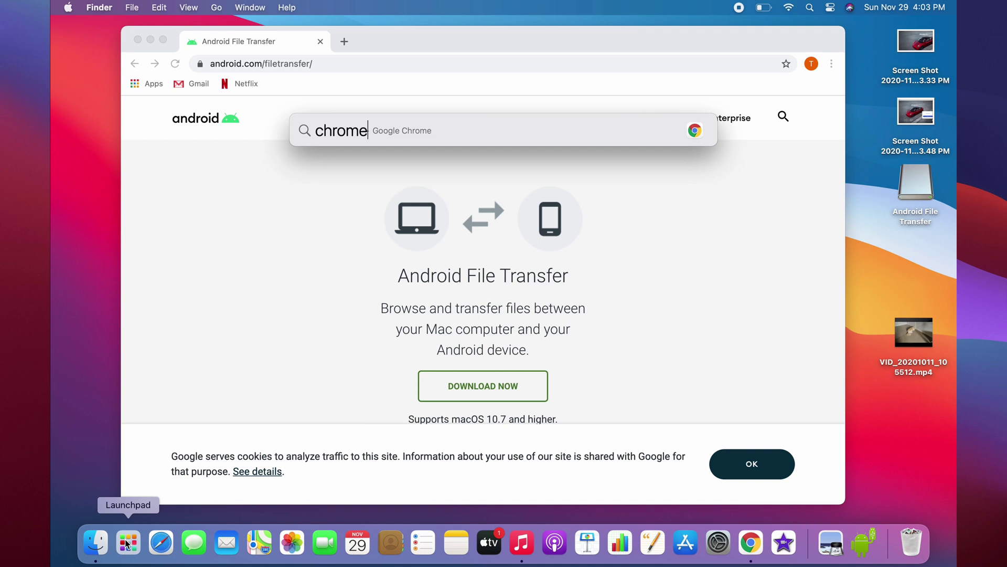
{"action": "key", "text": "Return"}
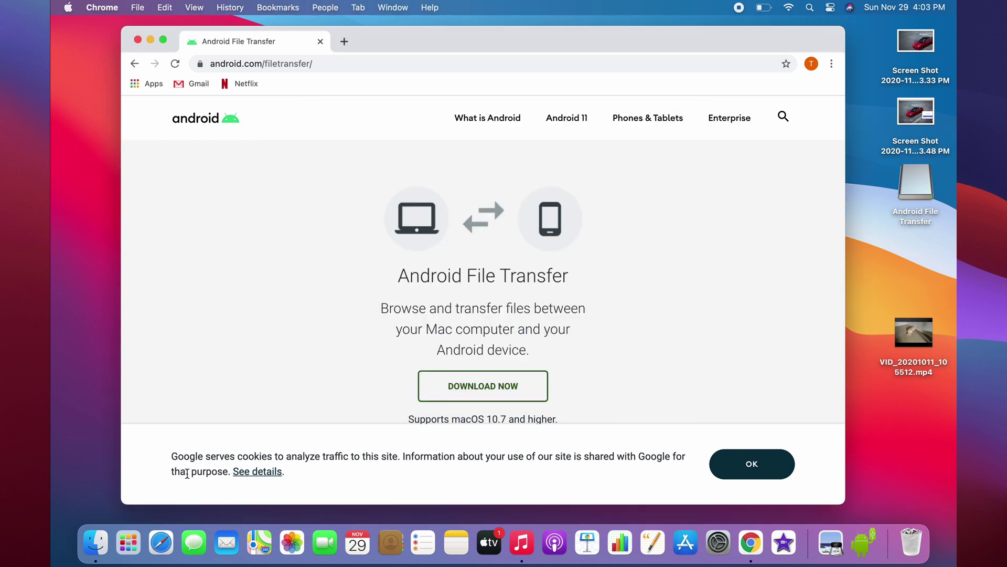
Launch Messages from Spotlight with 'mes', then close its sign-in window.
{"action": "key", "text": "super+space"}
{"action": "type", "text": "mes"}
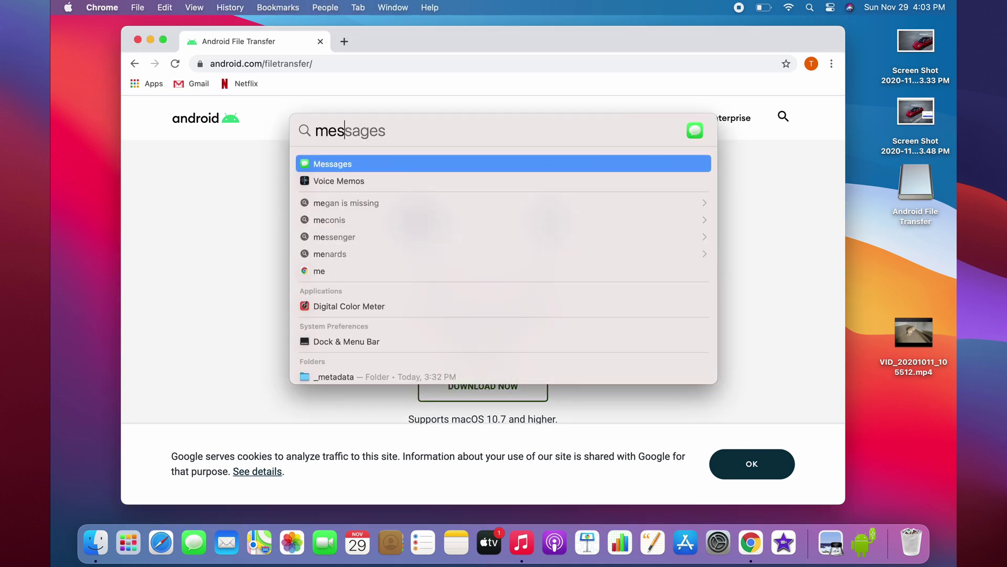
{"action": "key", "text": "Return"}
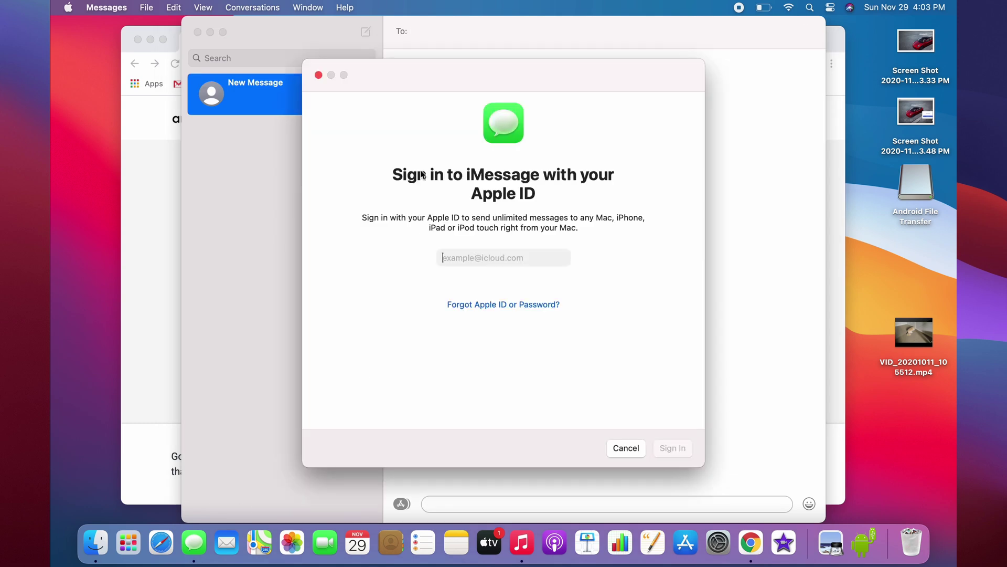
{"action": "left_click", "coordinate": [319, 75]}
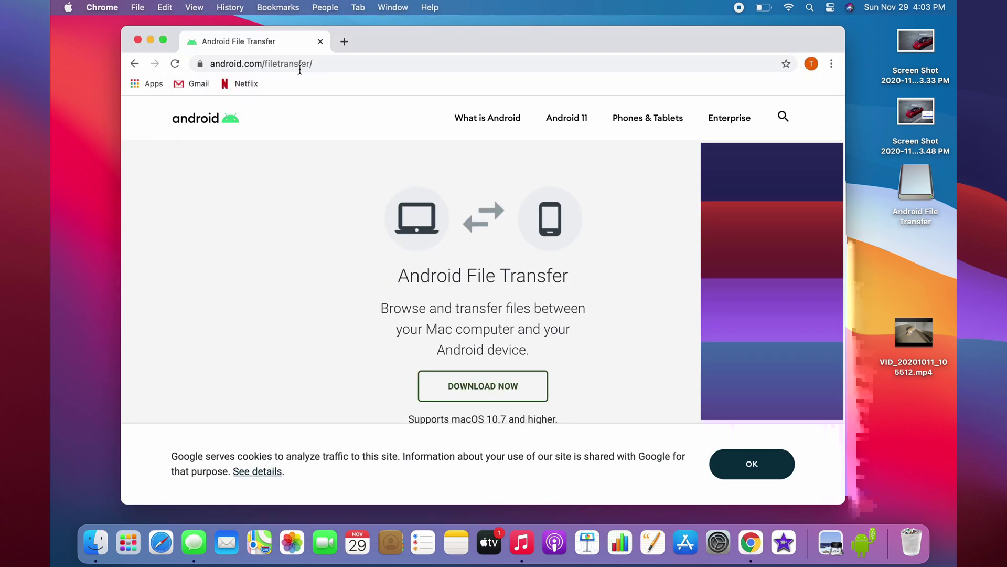
Ask Siri to open Photos, then close the Photos What's New window.
{"action": "left_click", "coordinate": [850, 8]}
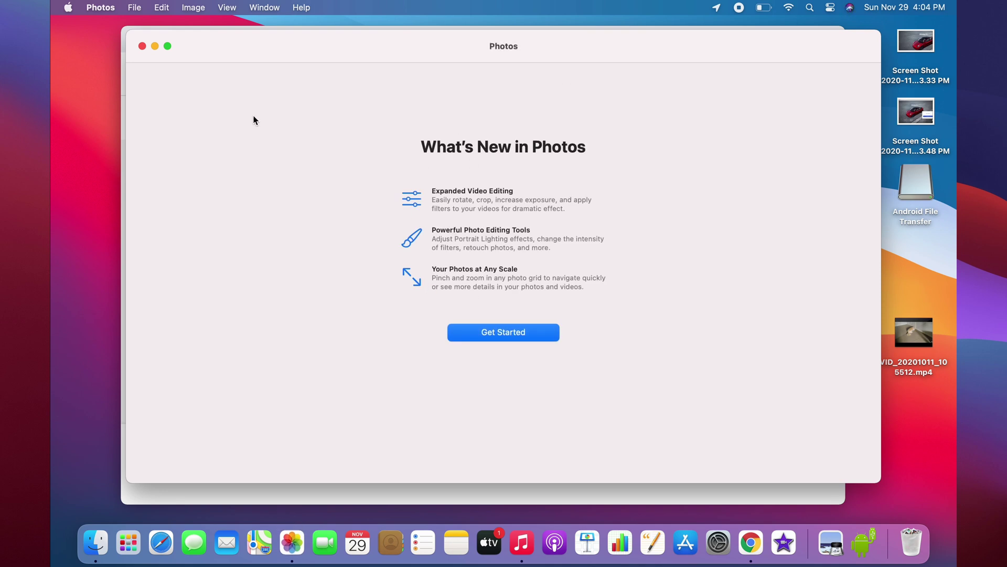
{"action": "left_click", "coordinate": [139, 46]}
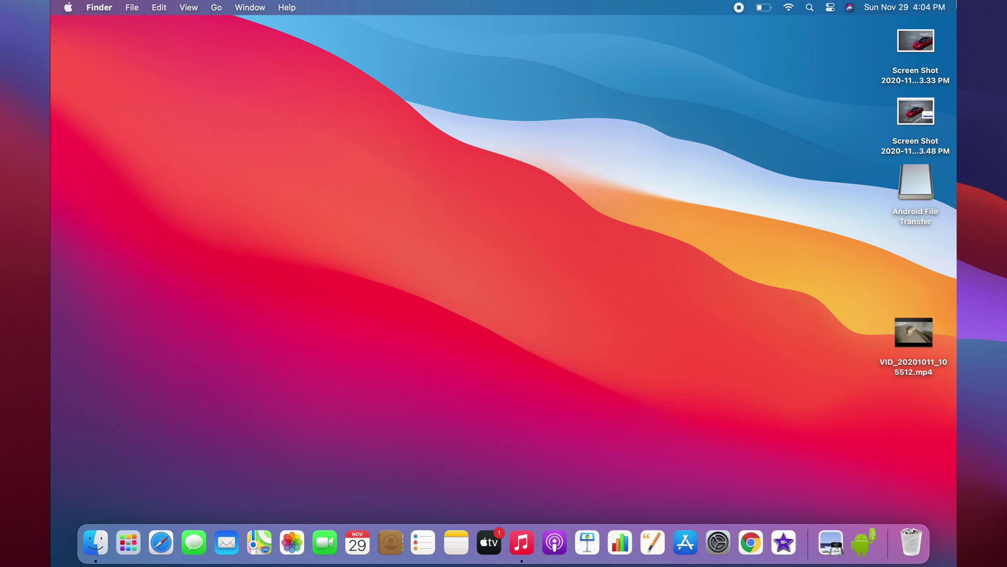
Dismiss the Screen Time weekly report, browse the widget gallery, then close Notification Center.
{"action": "left_click", "coordinate": [917, 7]}
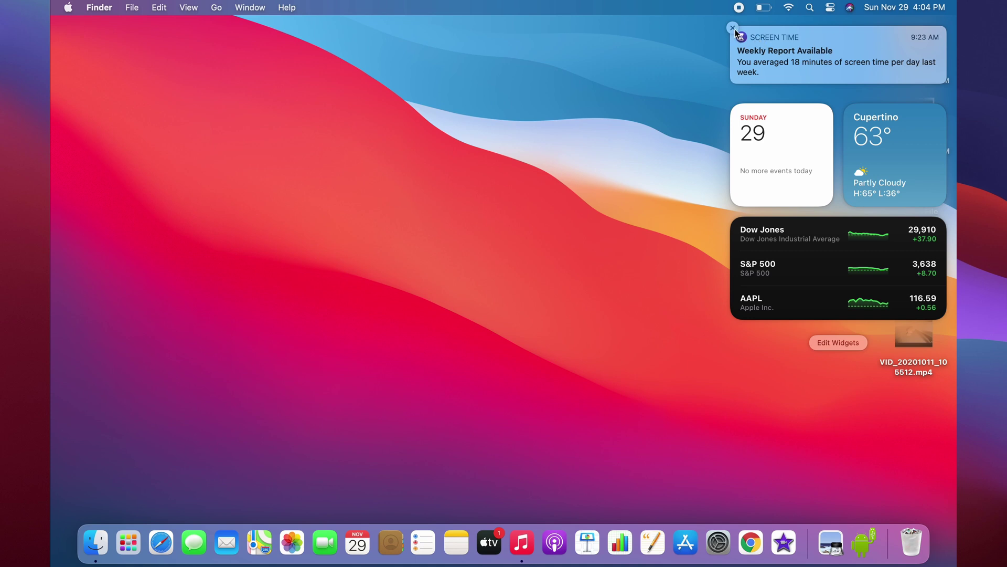
{"action": "left_click", "coordinate": [734, 30]}
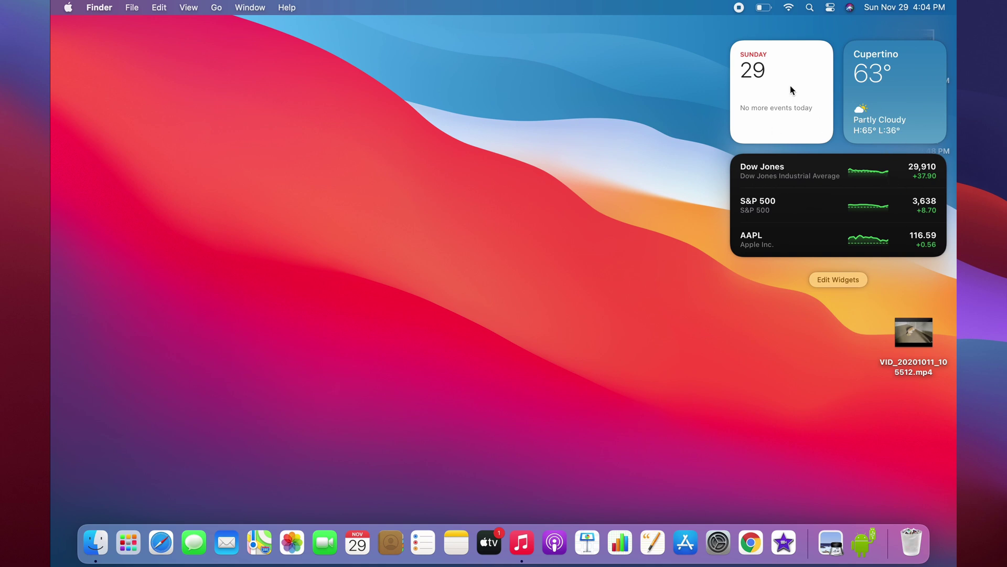
{"action": "left_click", "coordinate": [850, 283]}
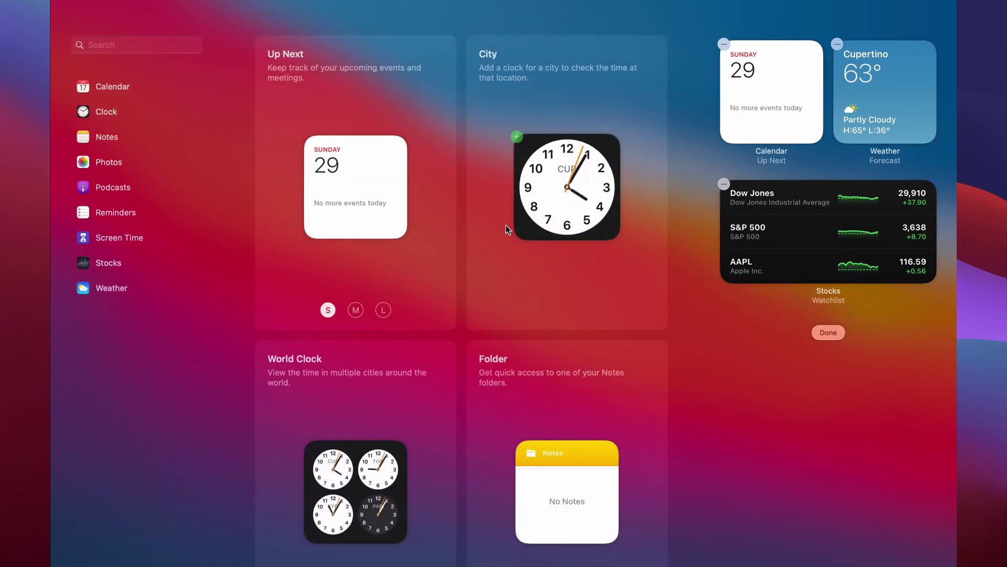
{"action": "scroll", "coordinate": [506, 227], "scroll_direction": "down", "scroll_amount": 5}
{"action": "scroll", "coordinate": [506, 225], "scroll_direction": "down", "scroll_amount": 10}
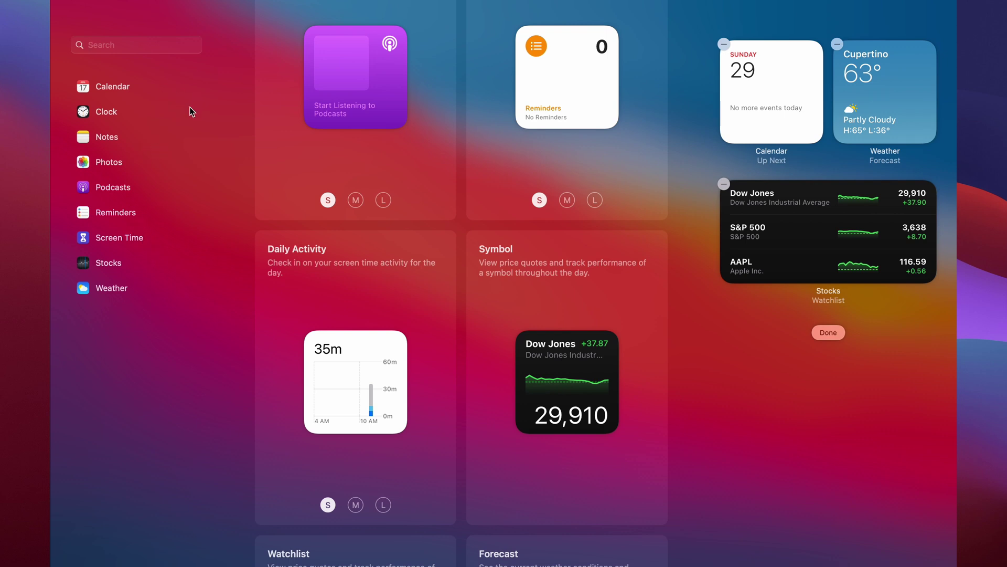
{"action": "left_click", "coordinate": [763, 376]}
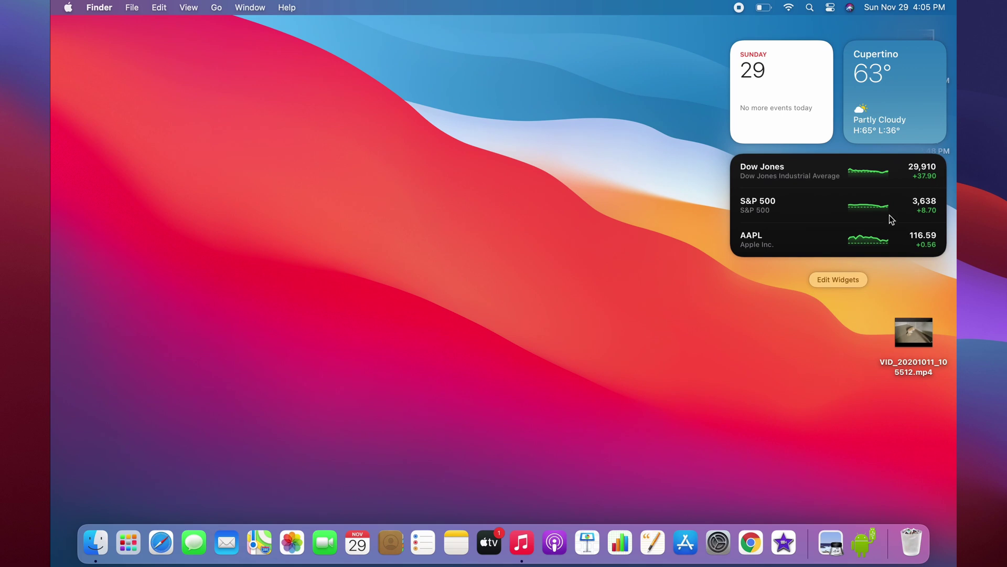
{"action": "left_click", "coordinate": [852, 16]}
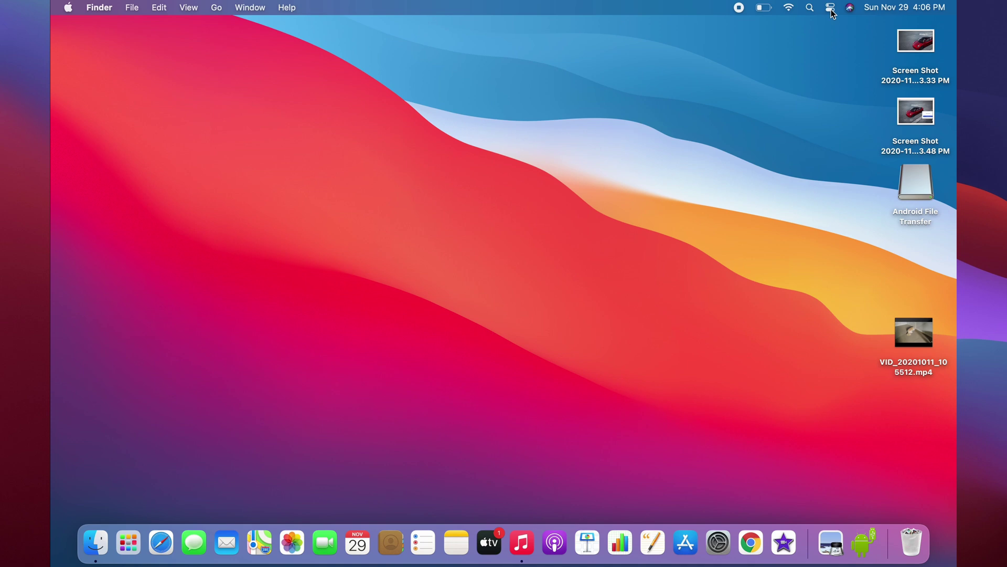
In Control Center, toggle Do Not Disturb on and off and lower the keyboard backlight.
{"action": "left_click", "coordinate": [830, 9]}
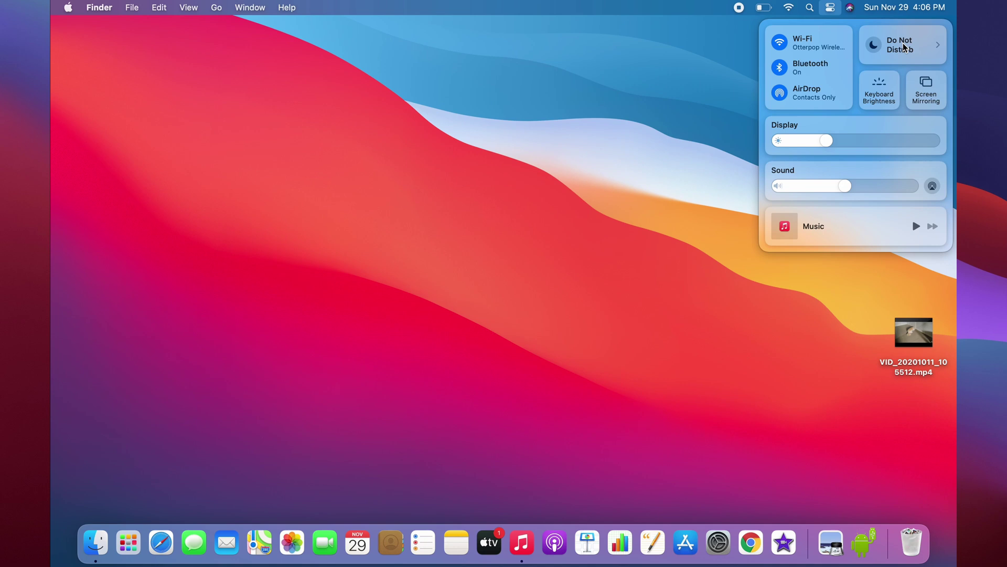
{"action": "left_click", "coordinate": [881, 49]}
{"action": "left_click", "coordinate": [881, 49]}
{"action": "left_click", "coordinate": [879, 88]}
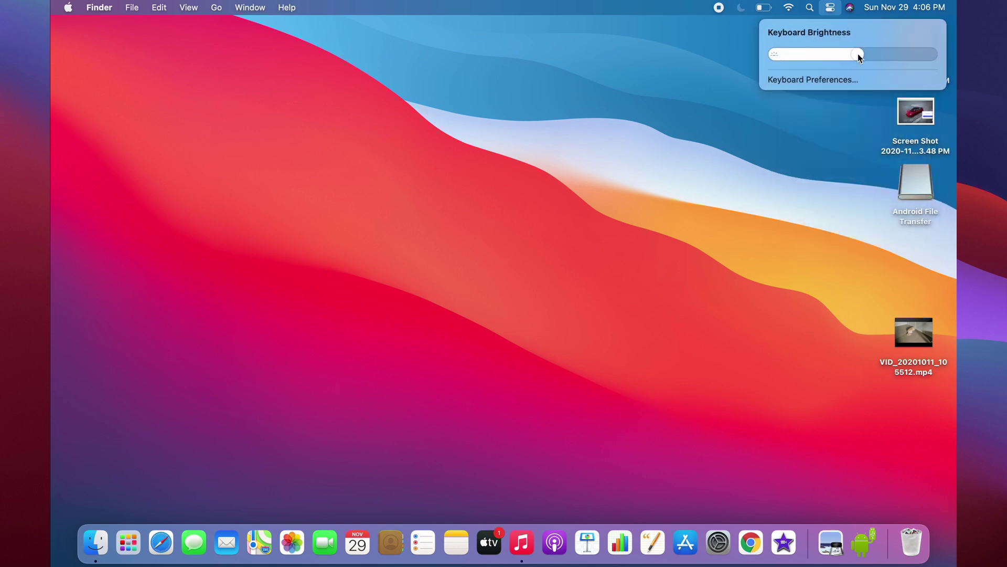
{"action": "left_click_drag", "start_coordinate": [858, 53], "coordinate": [764, 57]}
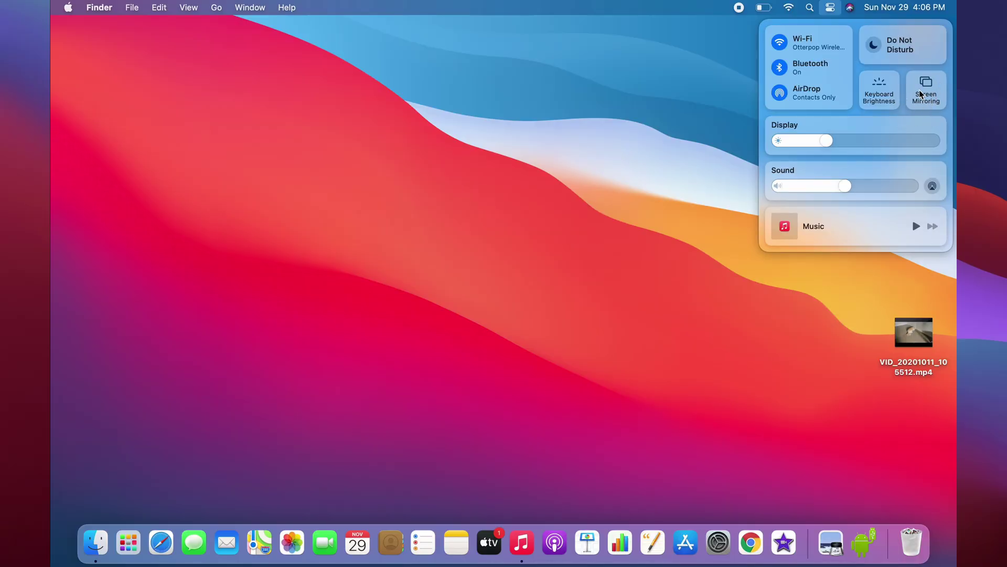
Raise the display brightness to full and close Control Center.
{"action": "left_click_drag", "start_coordinate": [832, 141], "coordinate": [937, 140]}
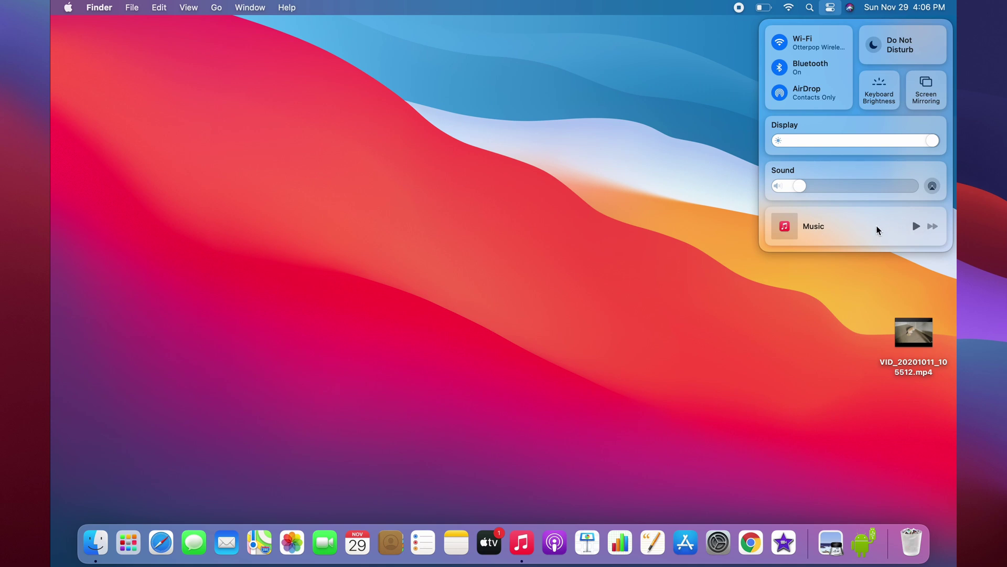
{"action": "left_click", "coordinate": [833, 5]}
{"action": "left_click", "coordinate": [811, 6]}
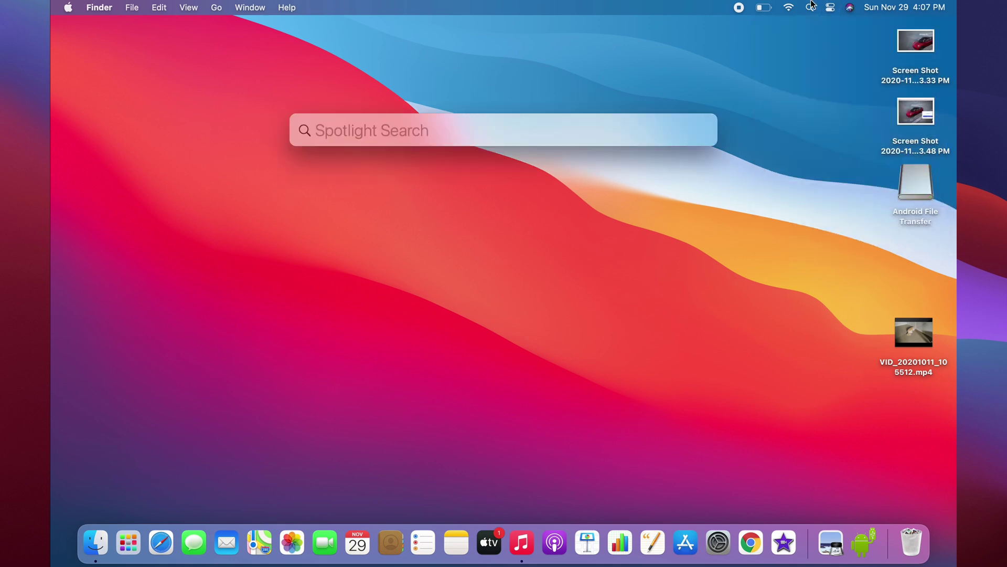
Close and reopen Spotlight, then view and dismiss the Wi-Fi network list.
{"action": "left_click", "coordinate": [811, 5]}
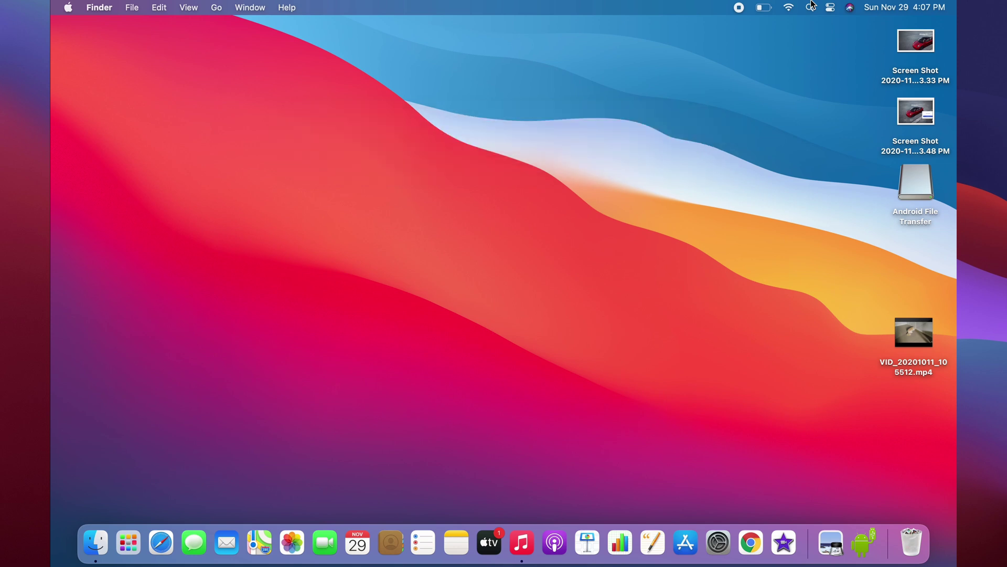
{"action": "left_click", "coordinate": [811, 5]}
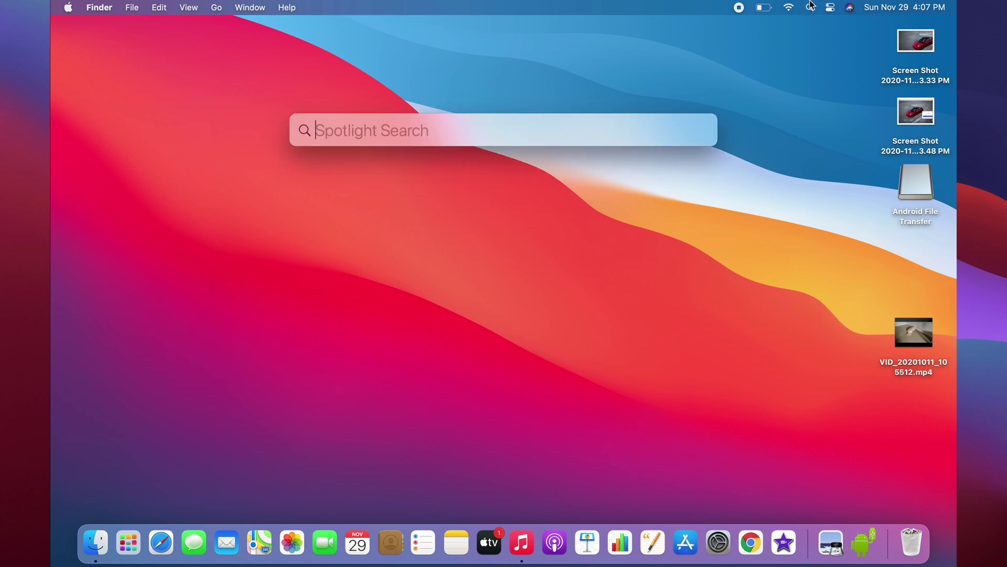
{"action": "left_click", "coordinate": [810, 5]}
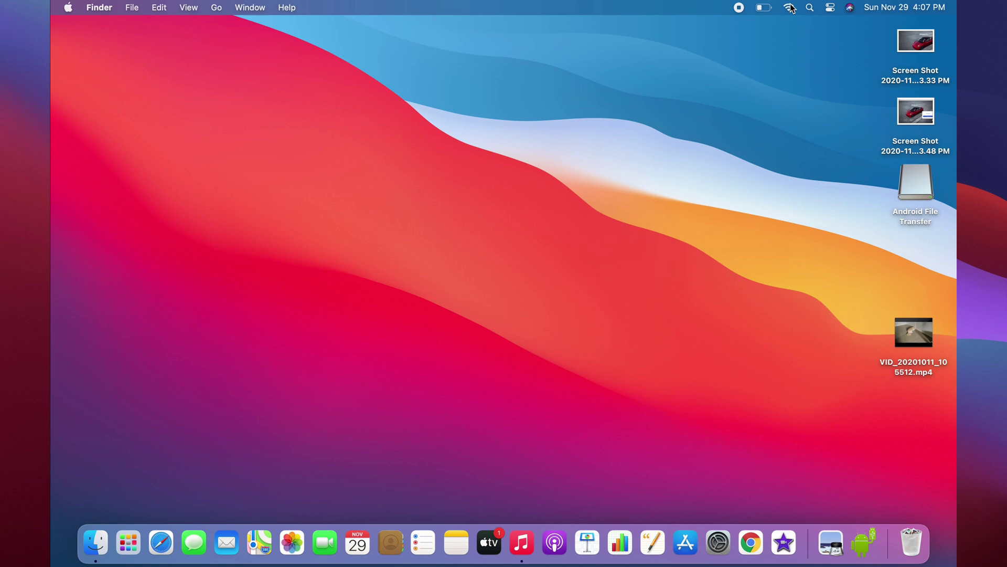
{"action": "left_click", "coordinate": [791, 8]}
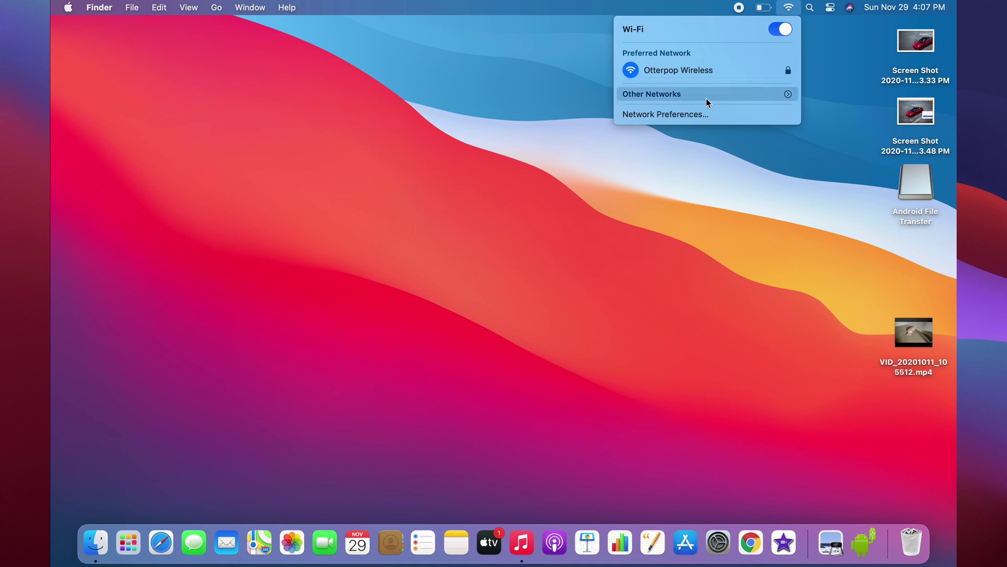
{"action": "left_click", "coordinate": [818, 101]}
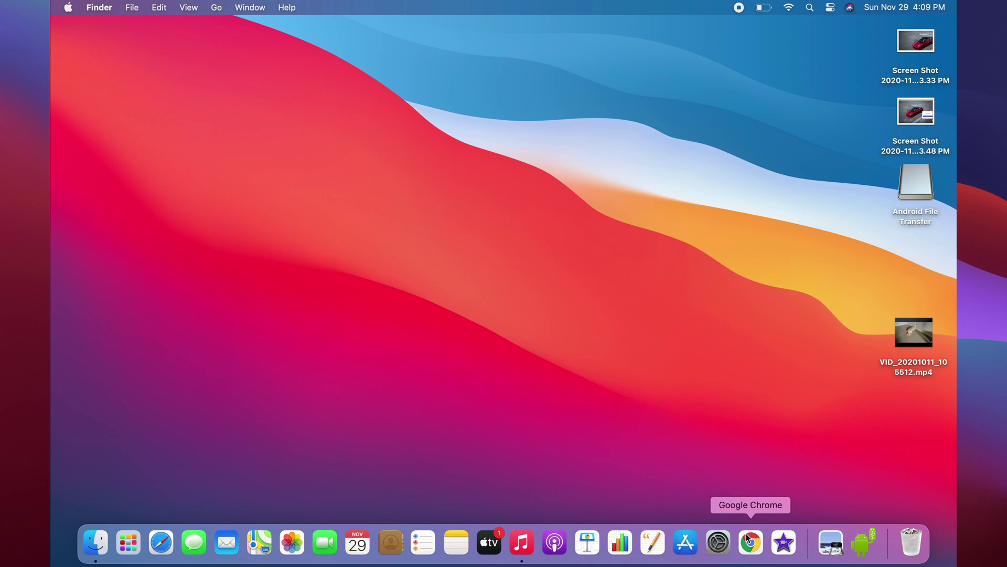
Glance at Launchpad, then launch System Preferences through Spotlight.
{"action": "key", "text": "F4"}
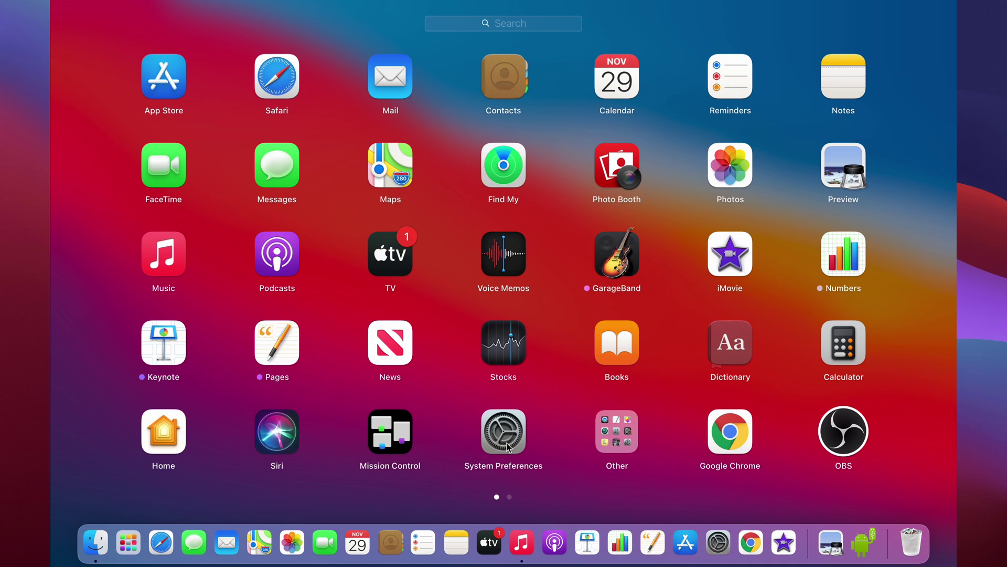
{"action": "key", "text": "Escape"}
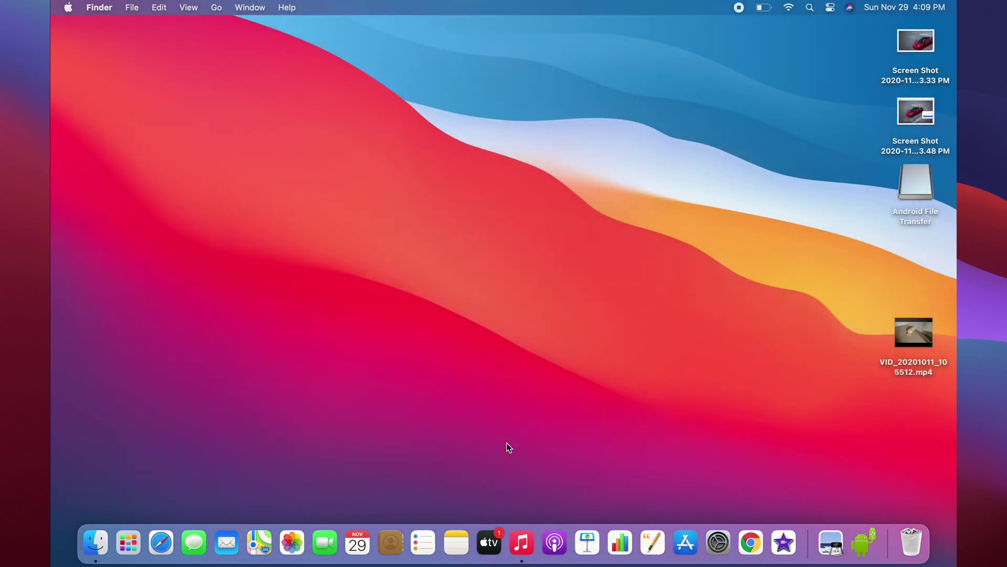
{"action": "key", "text": "super+space"}
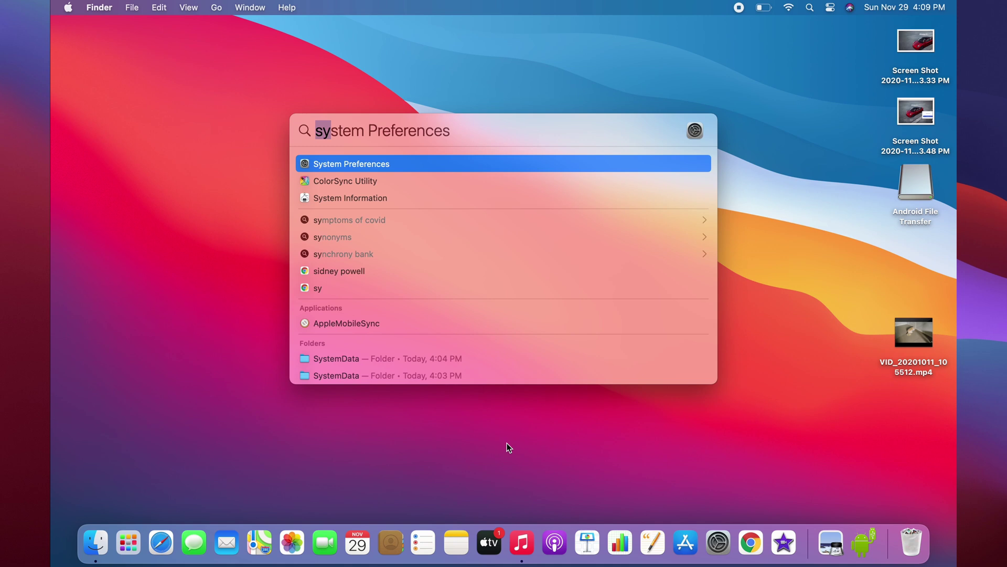
{"action": "key", "text": "Return"}
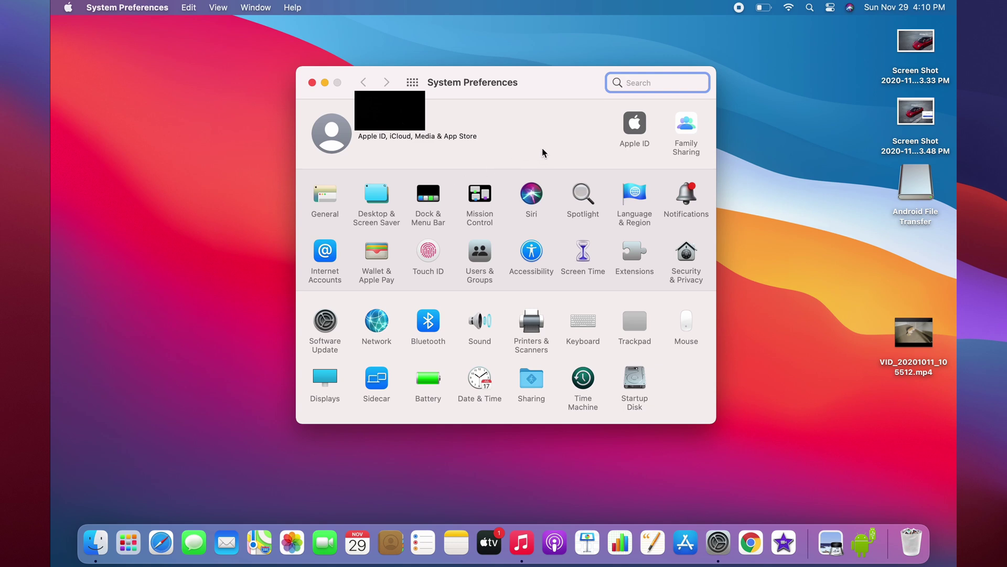
In Sound, use MacBook Air Speakers with centred balance, then lower input volume near minimum.
{"action": "left_click", "coordinate": [479, 342]}
{"action": "left_click", "coordinate": [530, 118]}
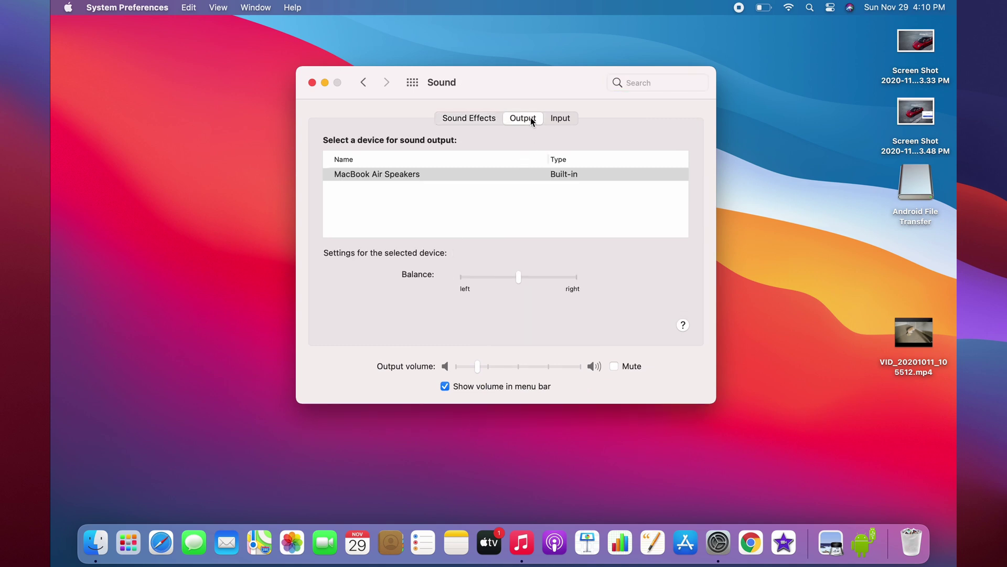
{"action": "left_click", "coordinate": [493, 174]}
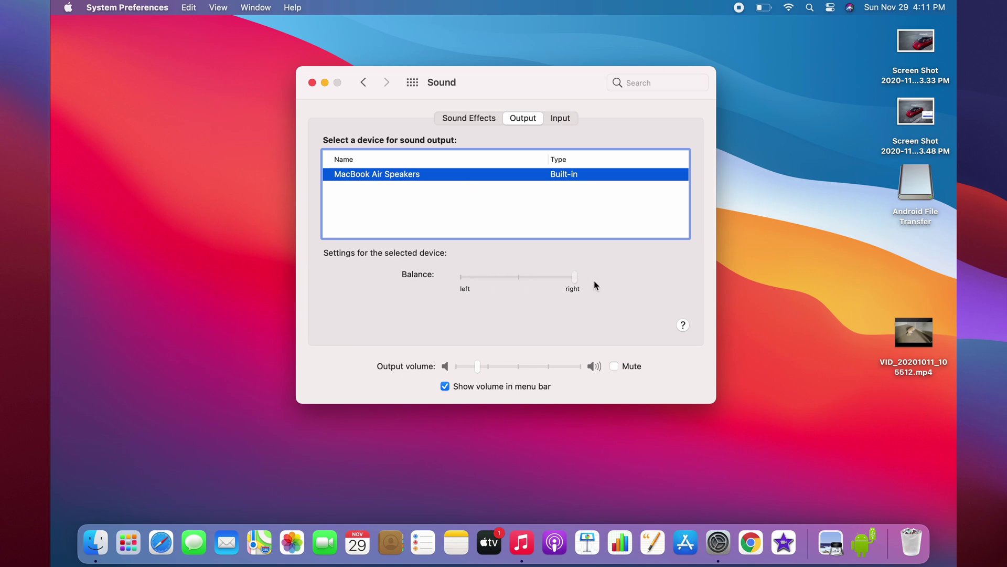
{"action": "left_click", "coordinate": [521, 277]}
{"action": "left_click_drag", "start_coordinate": [478, 368], "coordinate": [492, 367]}
{"action": "left_click", "coordinate": [561, 118]}
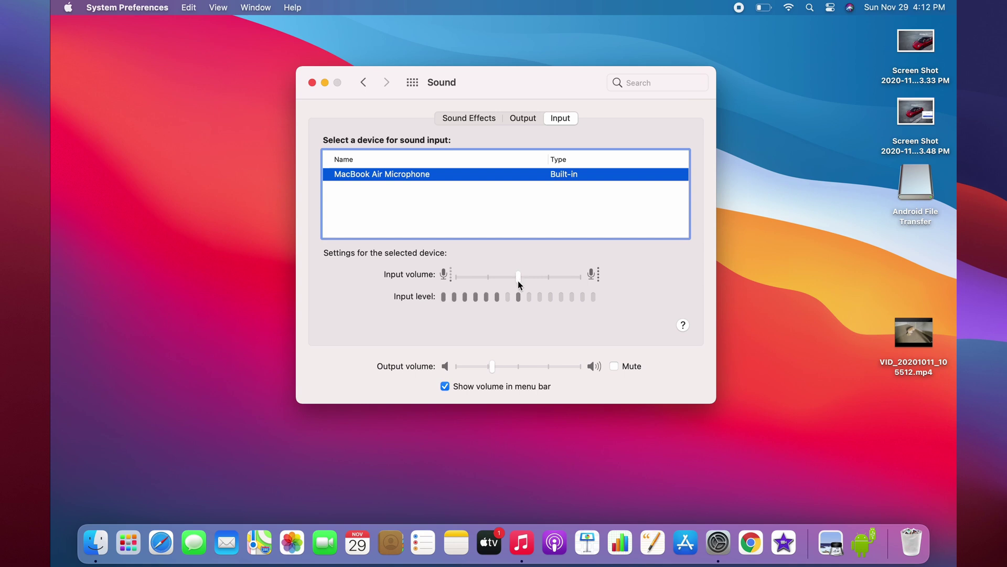
{"action": "left_click_drag", "start_coordinate": [519, 273], "coordinate": [464, 276]}
Quit System Preferences and lower the system volume with the volume keys and Control Center slider.
{"action": "key", "text": "super+q"}
{"action": "key", "text": "F12"}
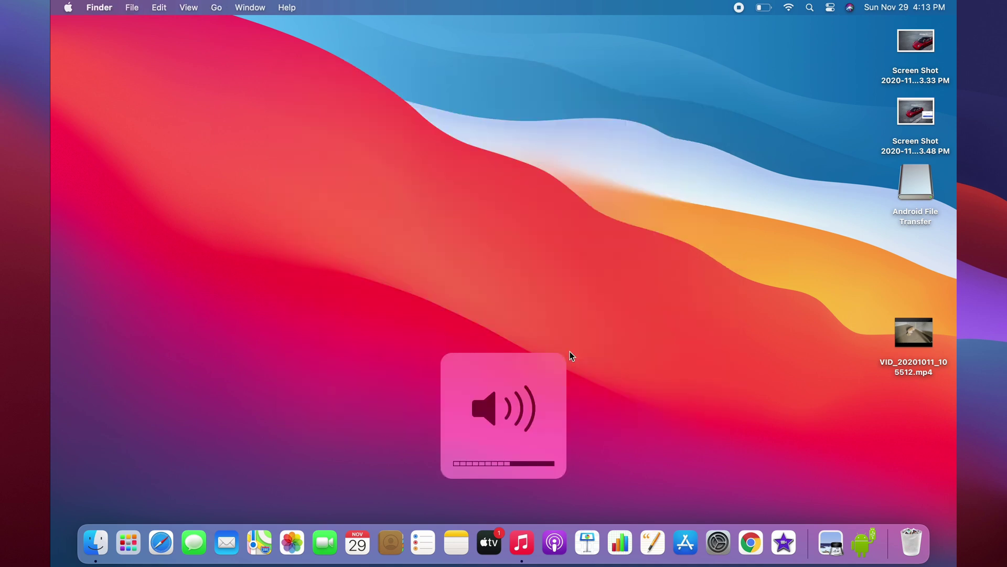
{"action": "key", "text": "F12"}
{"action": "key", "text": "F12"}
{"action": "key", "text": "F11"}
{"action": "key", "text": "F11"}
{"action": "key", "text": "F11"}
{"action": "key", "text": "F11"}
{"action": "key", "text": "F11"}
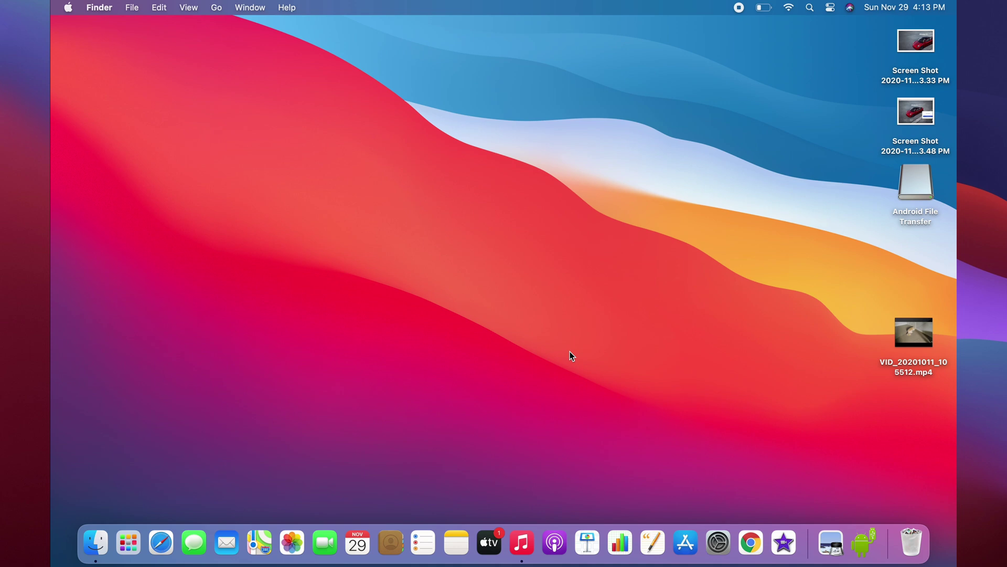
{"action": "key", "text": "F12"}
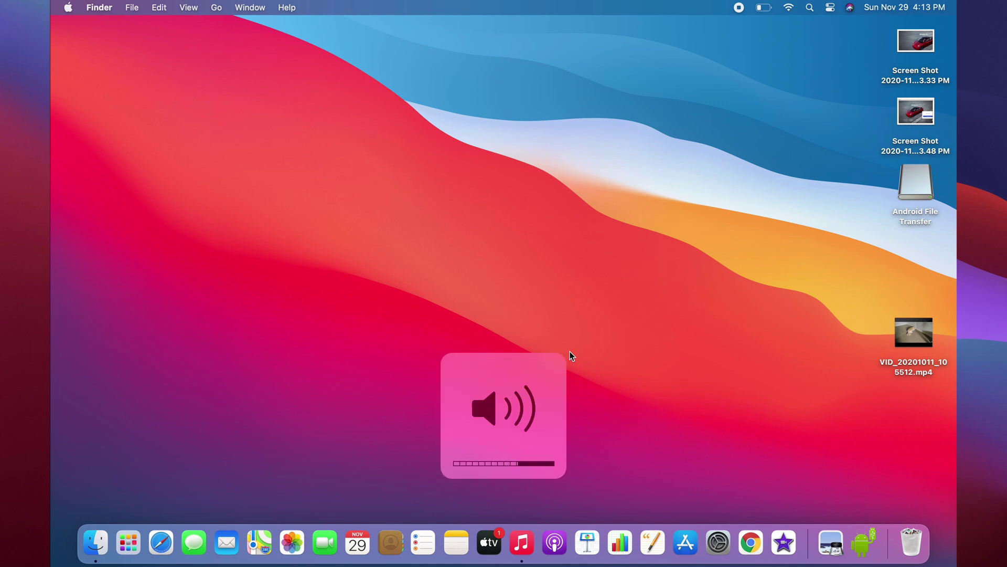
{"action": "left_click", "coordinate": [828, 6]}
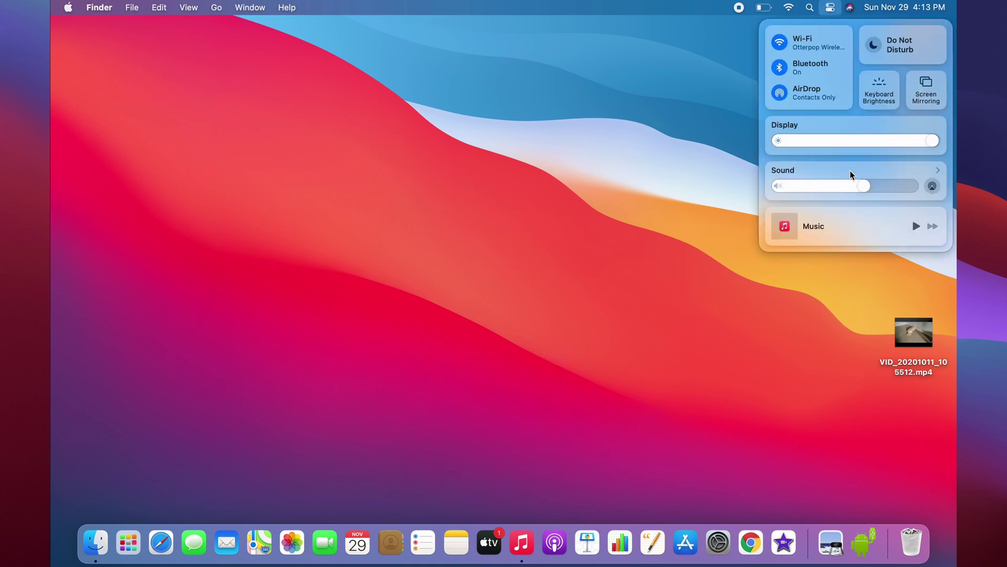
{"action": "mouse_move", "coordinate": [855, 192]}
{"action": "left_mouse_down"}
{"action": "mouse_move", "coordinate": [868, 192]}
{"action": "mouse_move", "coordinate": [816, 193]}
{"action": "mouse_move", "coordinate": [870, 192]}
{"action": "mouse_move", "coordinate": [857, 192]}
{"action": "left_mouse_up"}
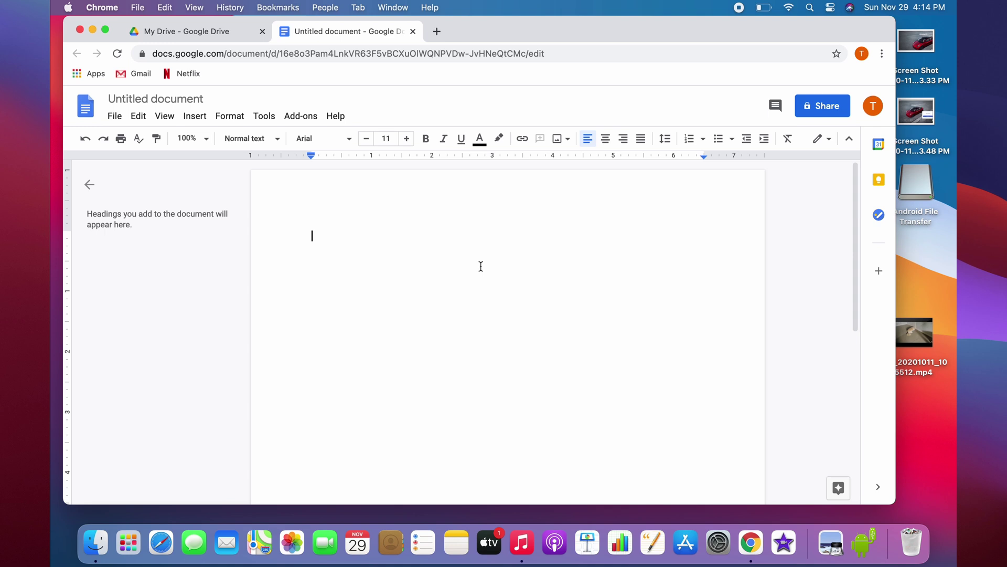
Type 'The tesla model 3 is a car.' and add a new line below it.
{"action": "type", "text": "The tesla "}
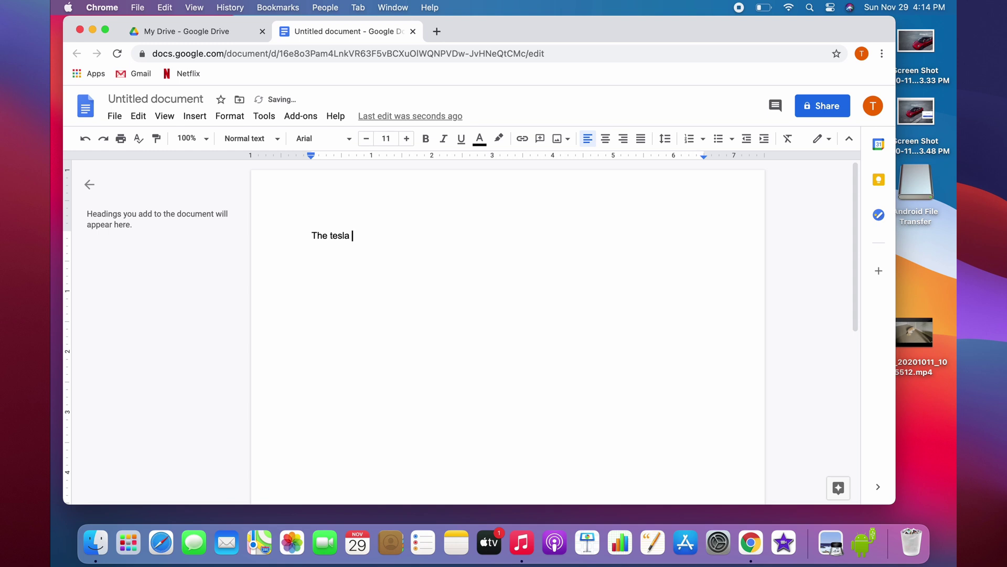
{"action": "type", "text": "model 3 is a car."}
{"action": "left_click_drag", "start_coordinate": [296, 234], "coordinate": [478, 230]}
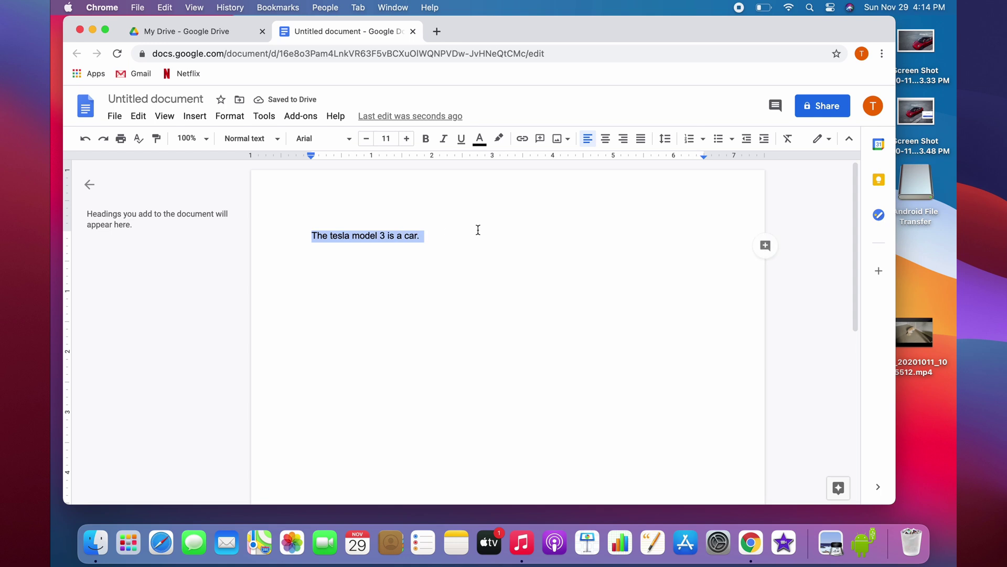
{"action": "key", "text": "BackSpace"}
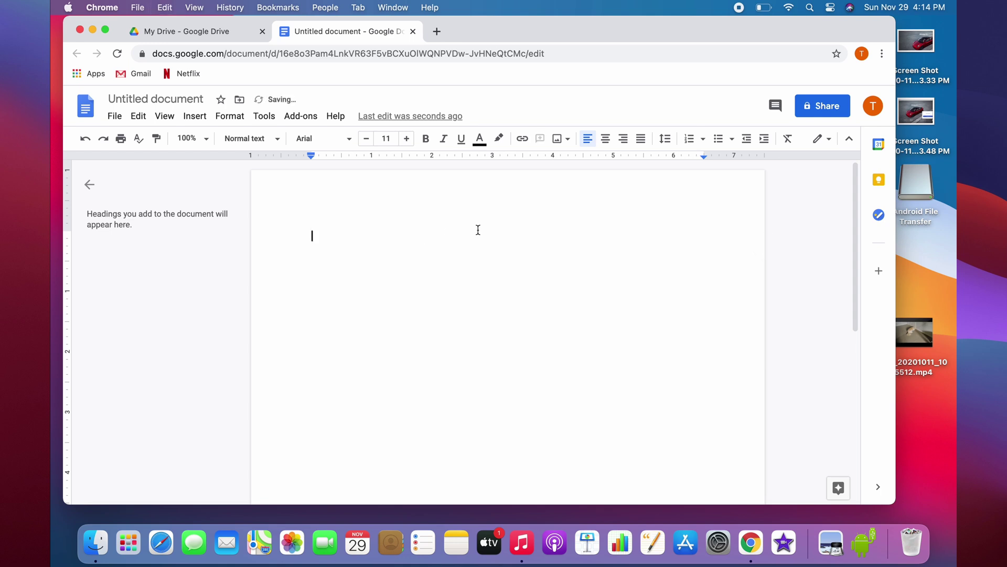
{"action": "key", "text": "super+z"}
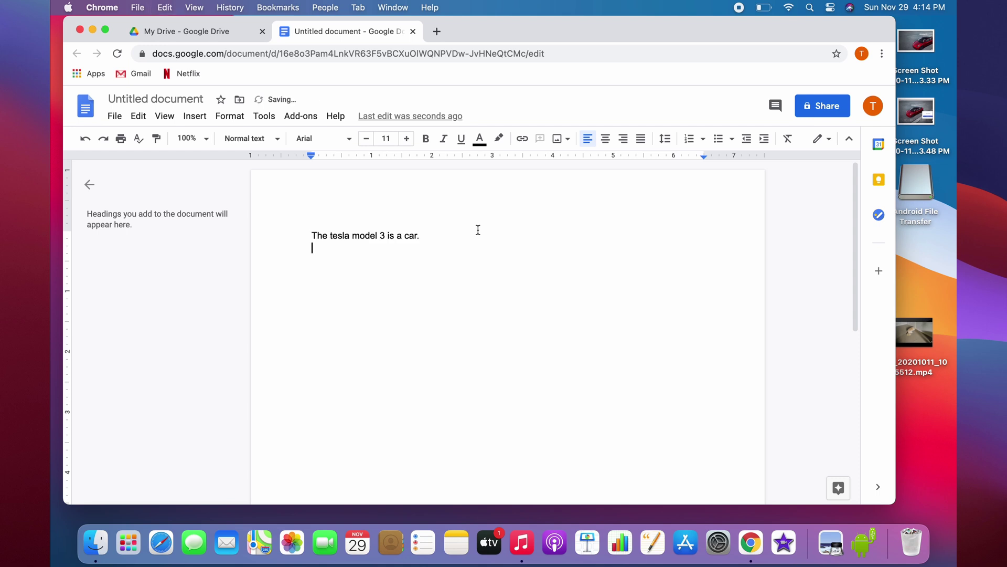
{"action": "left_click_drag", "start_coordinate": [478, 230], "coordinate": [302, 224]}
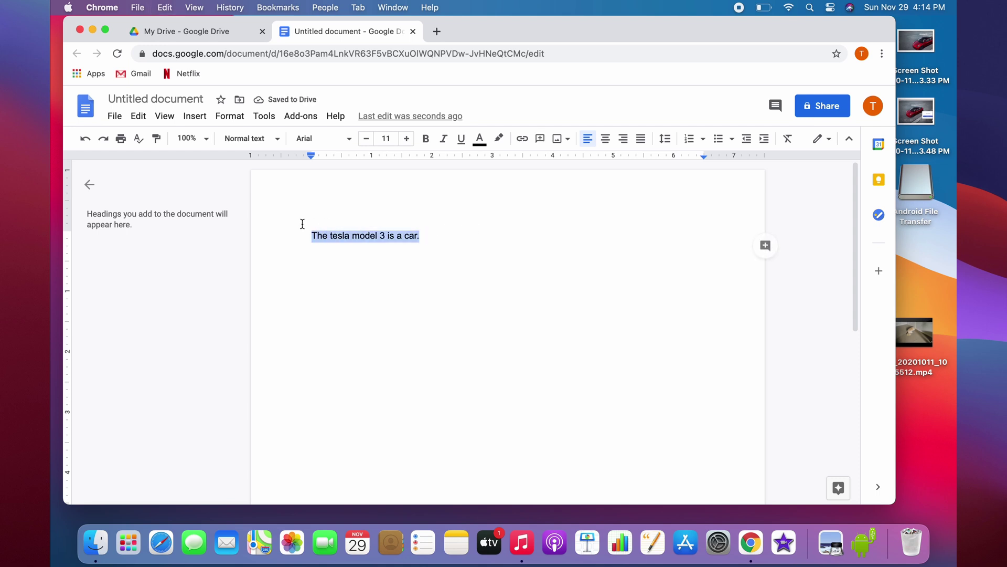
{"action": "left_click", "coordinate": [423, 241]}
{"action": "key", "text": "Return"}
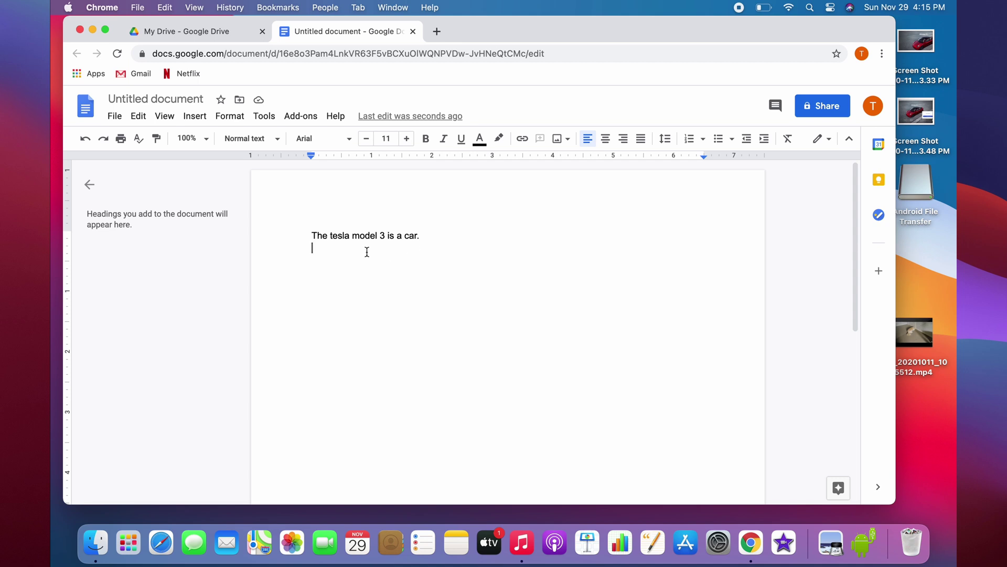
Make the sentence bold and italic.
{"action": "left_click_drag", "start_coordinate": [297, 235], "coordinate": [443, 236]}
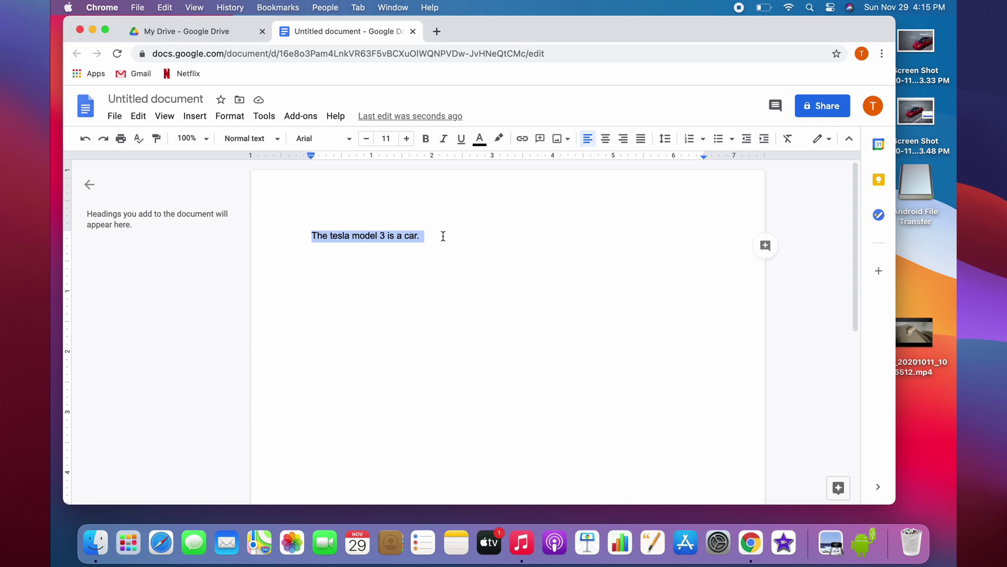
{"action": "key", "text": "super+b"}
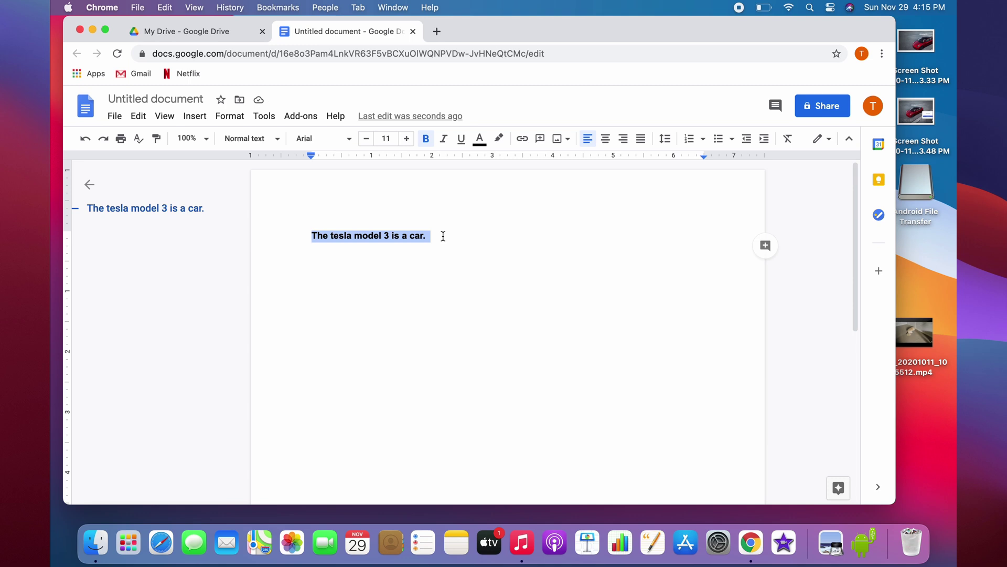
{"action": "key", "text": "super+i"}
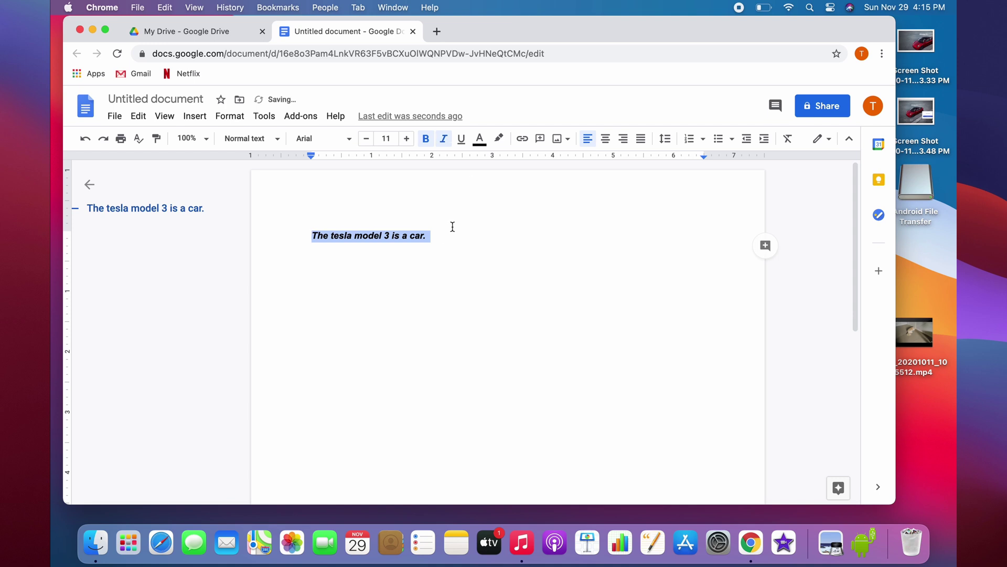
{"action": "left_click", "coordinate": [470, 218]}
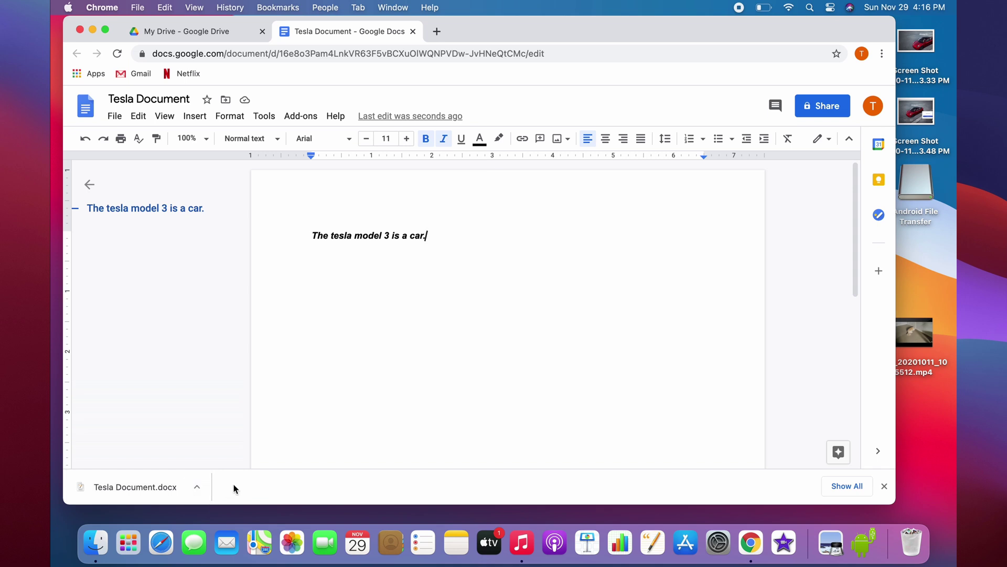
Open the downloaded Tesla Document.docx in Pages, past the welcome and introduction screens.
{"action": "left_click", "coordinate": [144, 488]}
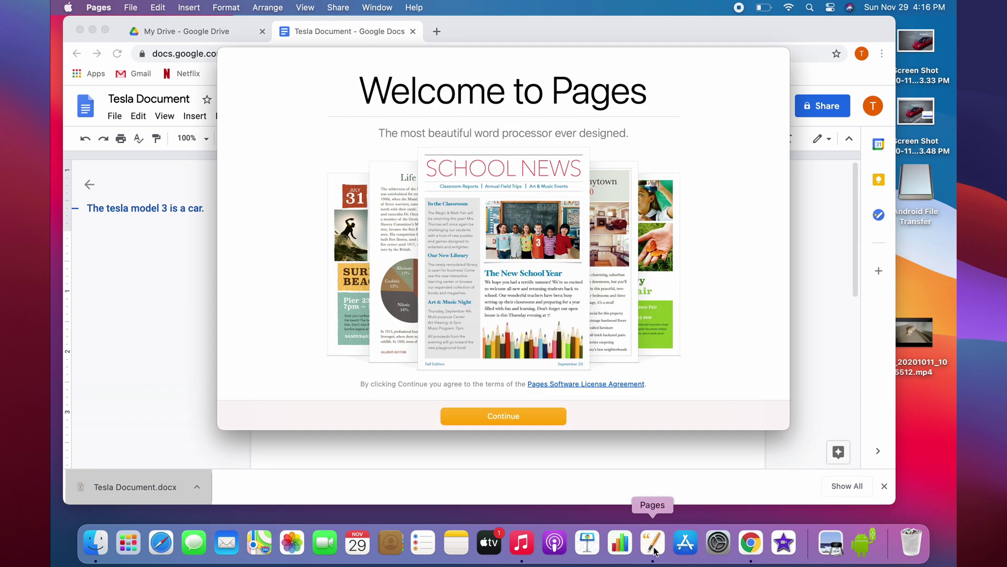
{"action": "left_click", "coordinate": [474, 420]}
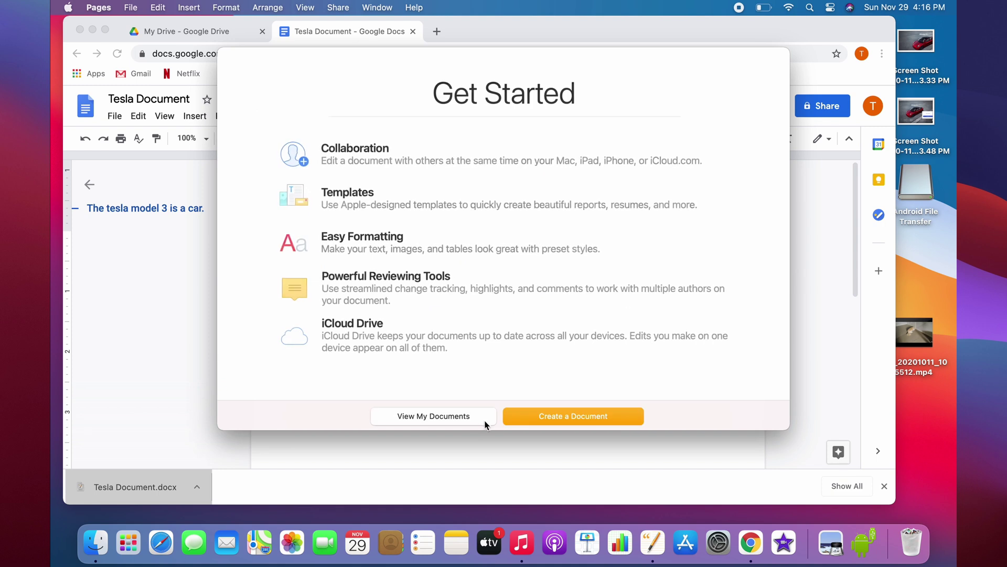
{"action": "left_click", "coordinate": [543, 418]}
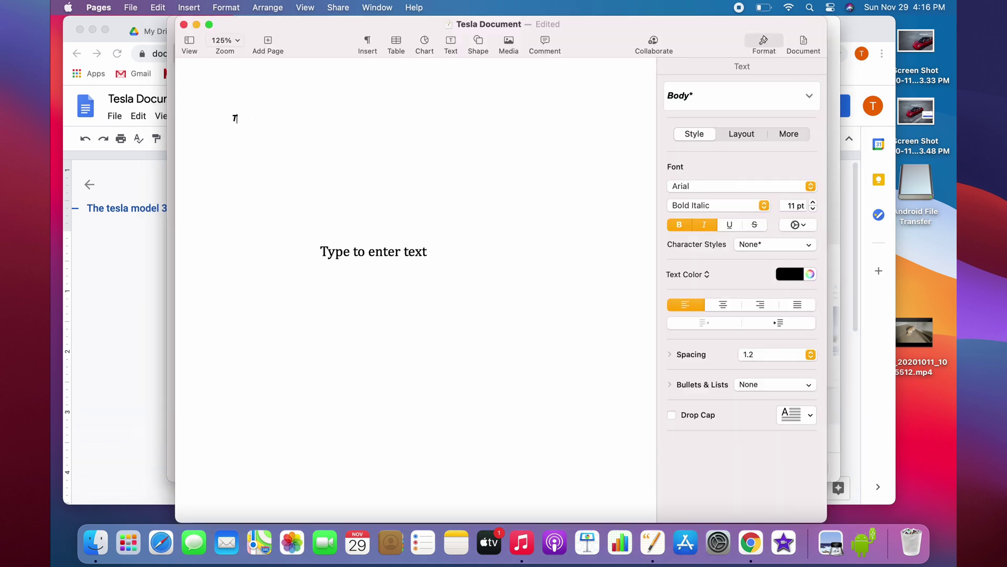
Type the test text 'he aweagennj j' into the Pages document.
{"action": "type", "text": "h"}
{"action": "key", "text": "BackSpace"}
{"action": "type", "text": "he aweagennj j"}
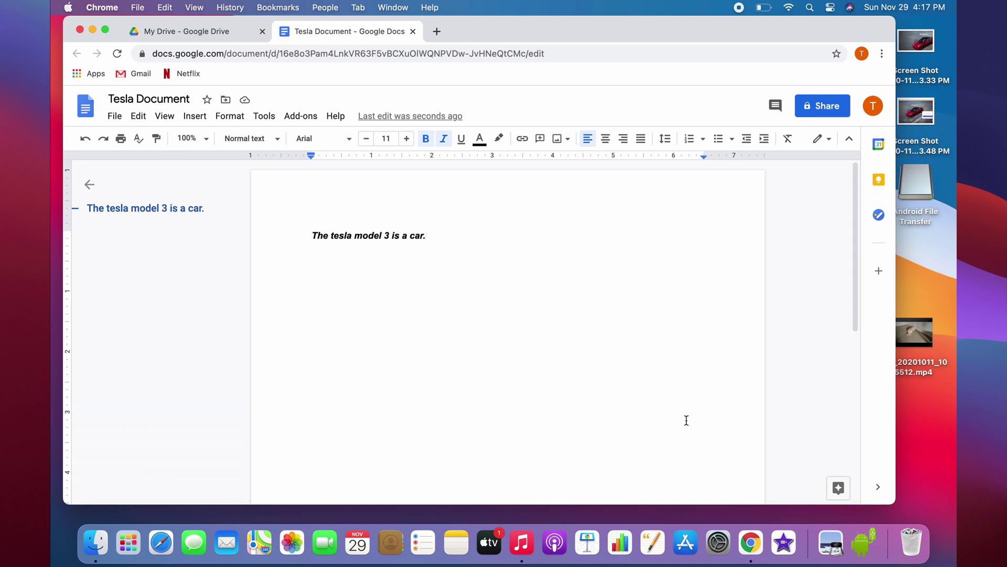
{"action": "left_click", "coordinate": [618, 550]}
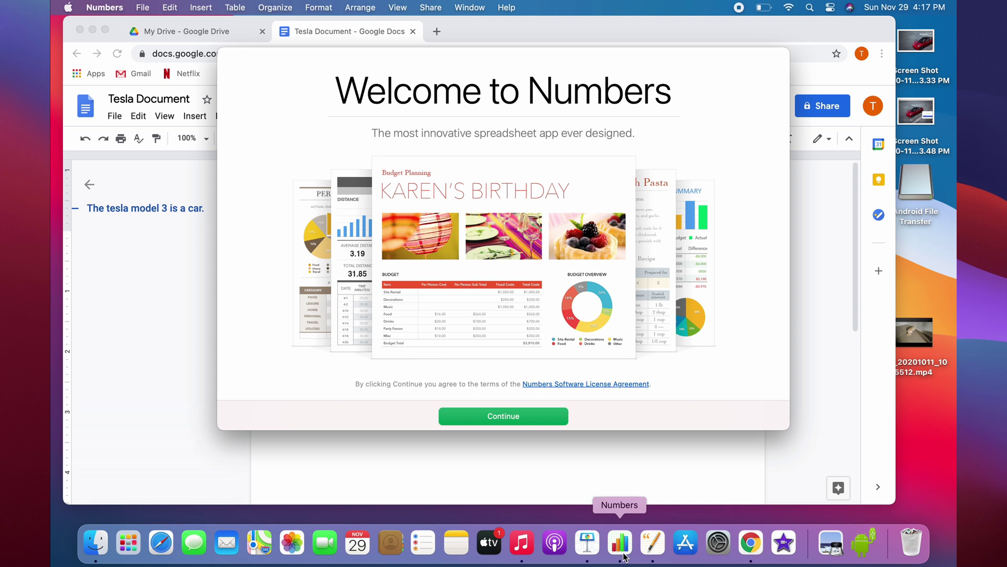
{"action": "left_click", "coordinate": [598, 548]}
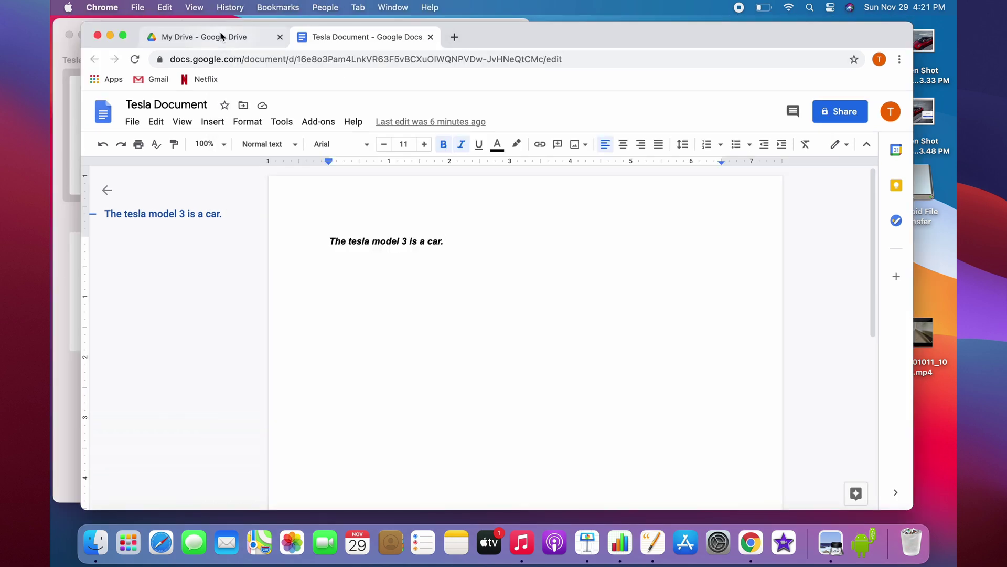
Tile Google Docs on the left and the document preview on the right, widening the Docs side.
{"action": "mouse_move", "coordinate": [125, 37]}
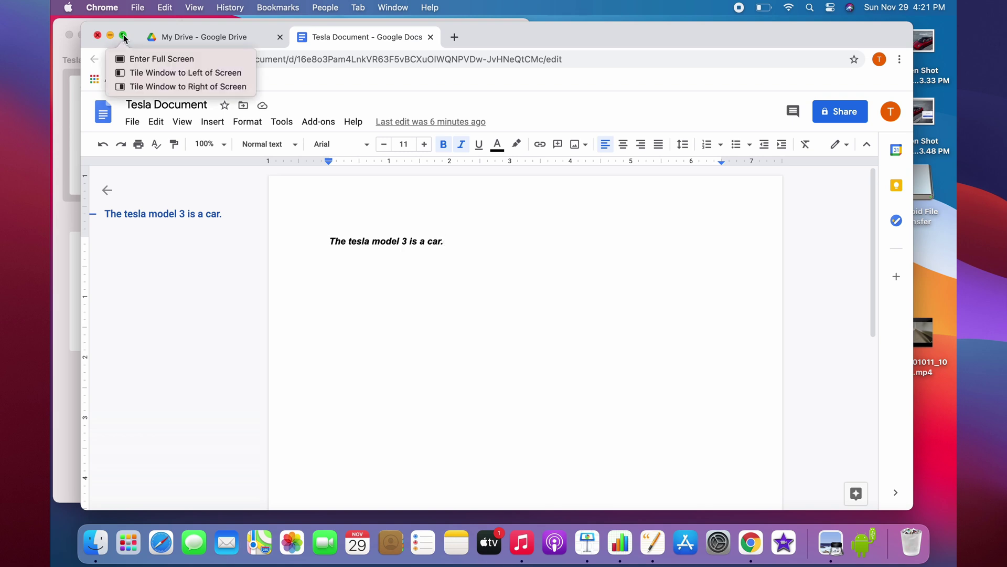
{"action": "left_click", "coordinate": [149, 78]}
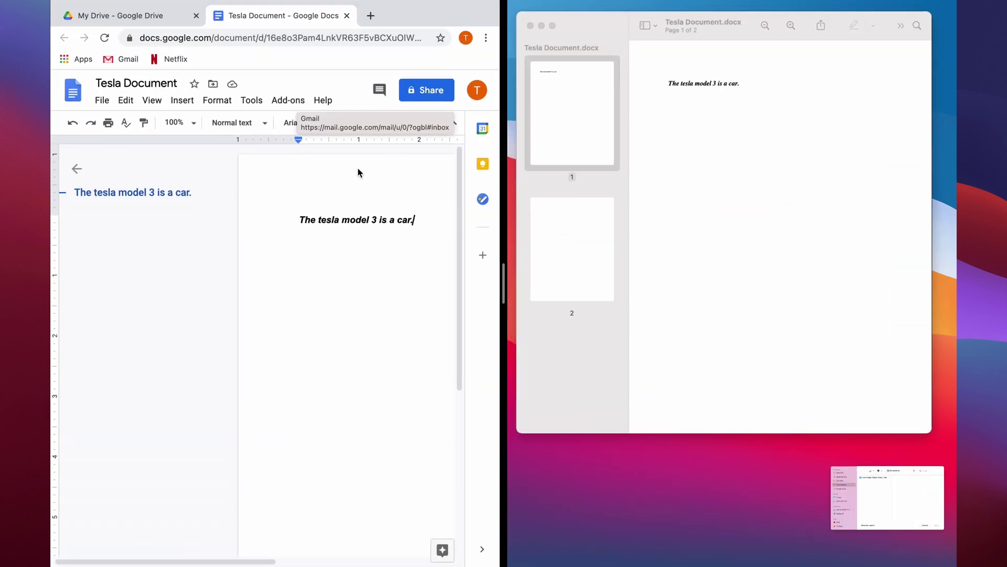
{"action": "left_click", "coordinate": [675, 198]}
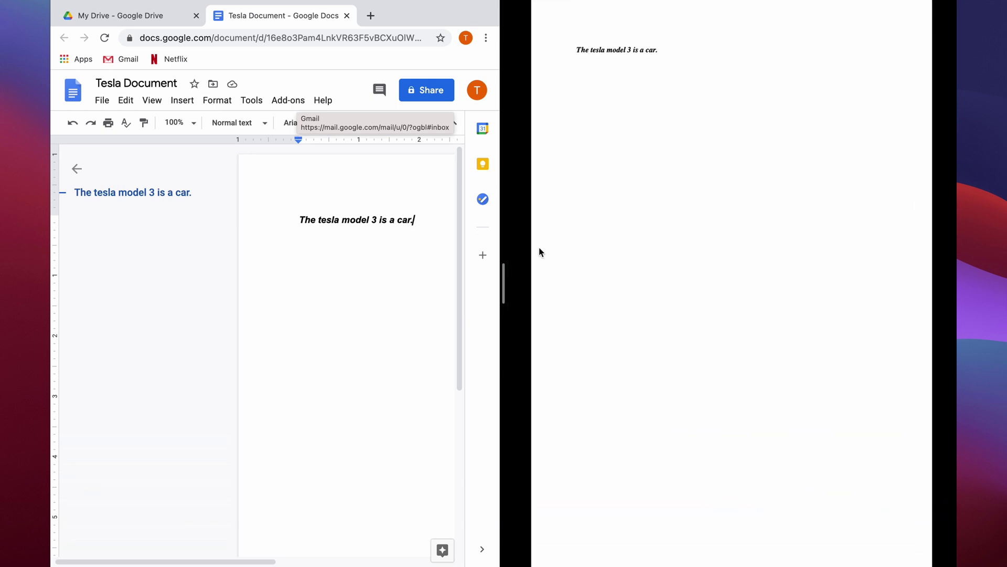
{"action": "left_click_drag", "start_coordinate": [505, 266], "coordinate": [606, 278]}
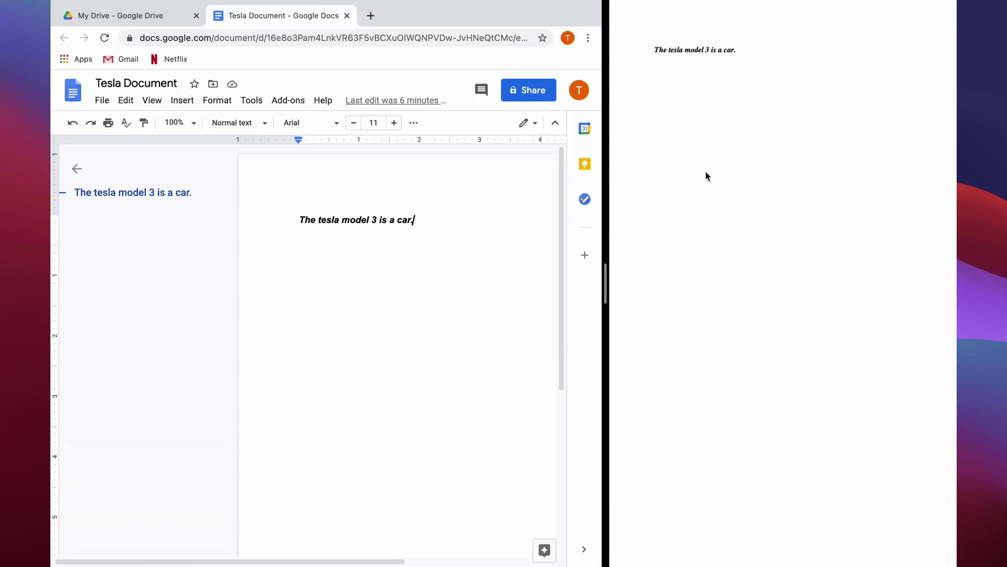
{"action": "mouse_move", "coordinate": [608, 1]}
Switch to the neighbouring desktop space with Ctrl+Left Arrow.
{"action": "key", "text": "ctrl+Left"}
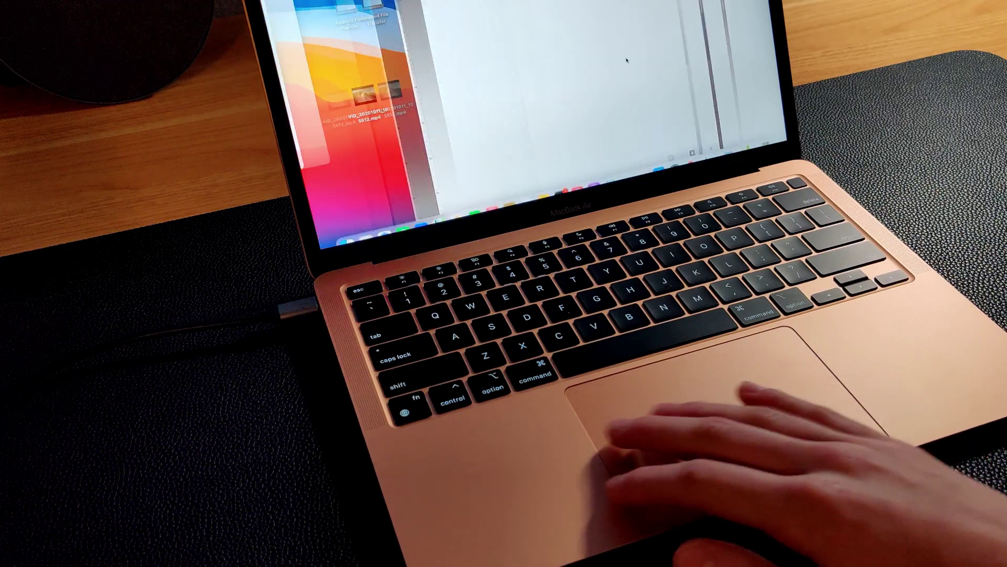